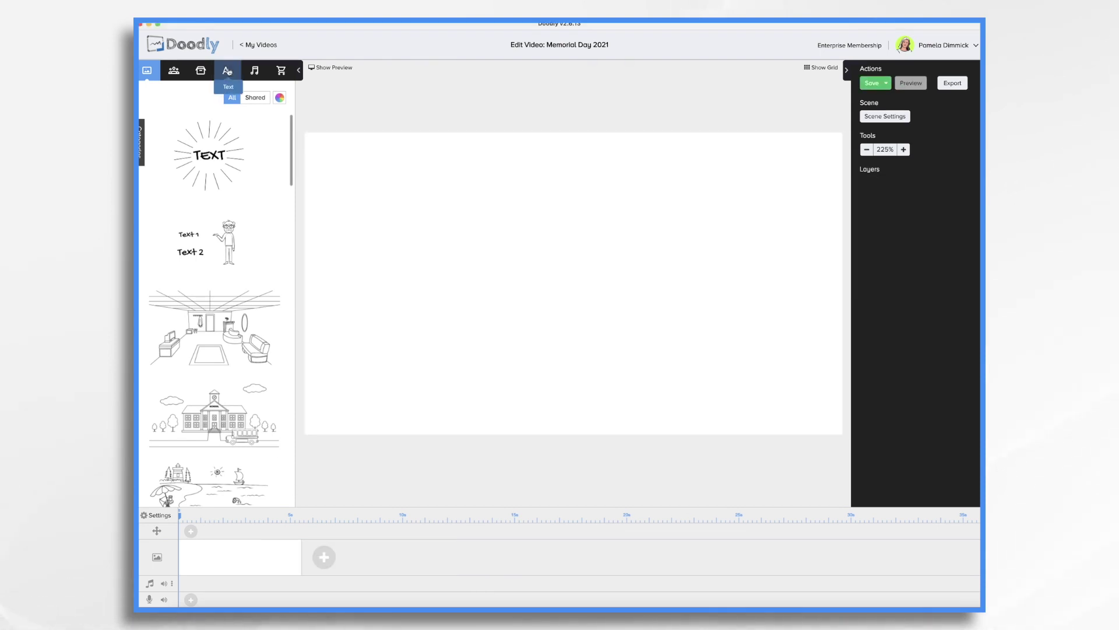
- Add a word-wrapped Courgette Regular text reading "For the brave service members who lost their lives for this country." and widen it to three lines
left_click(227, 71)
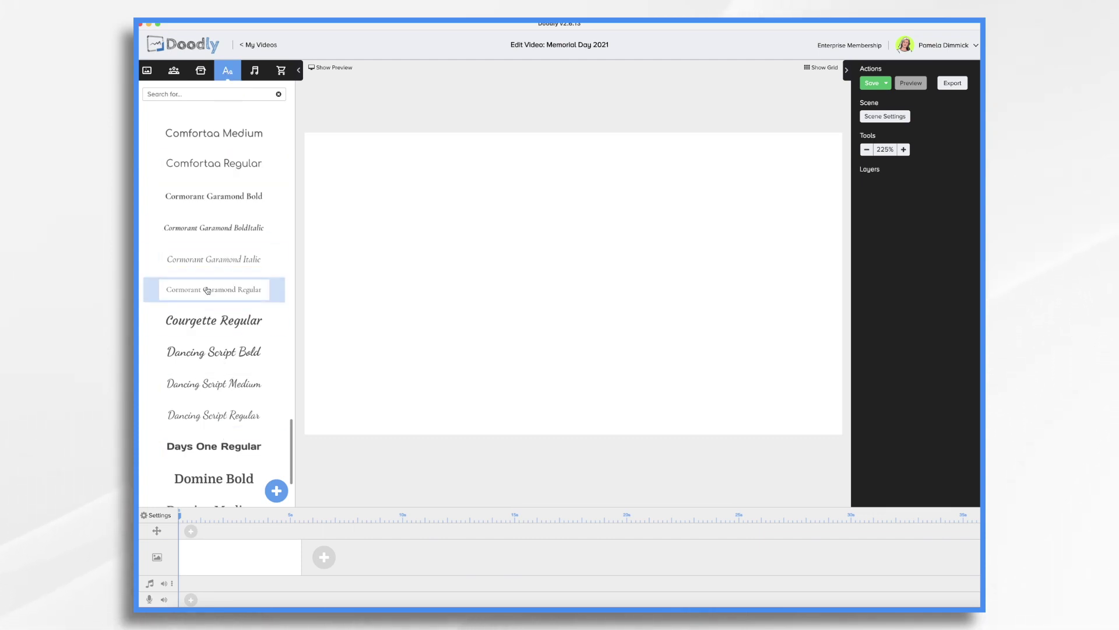
left_click_drag(215, 327, 607, 250)
double_click(607, 249)
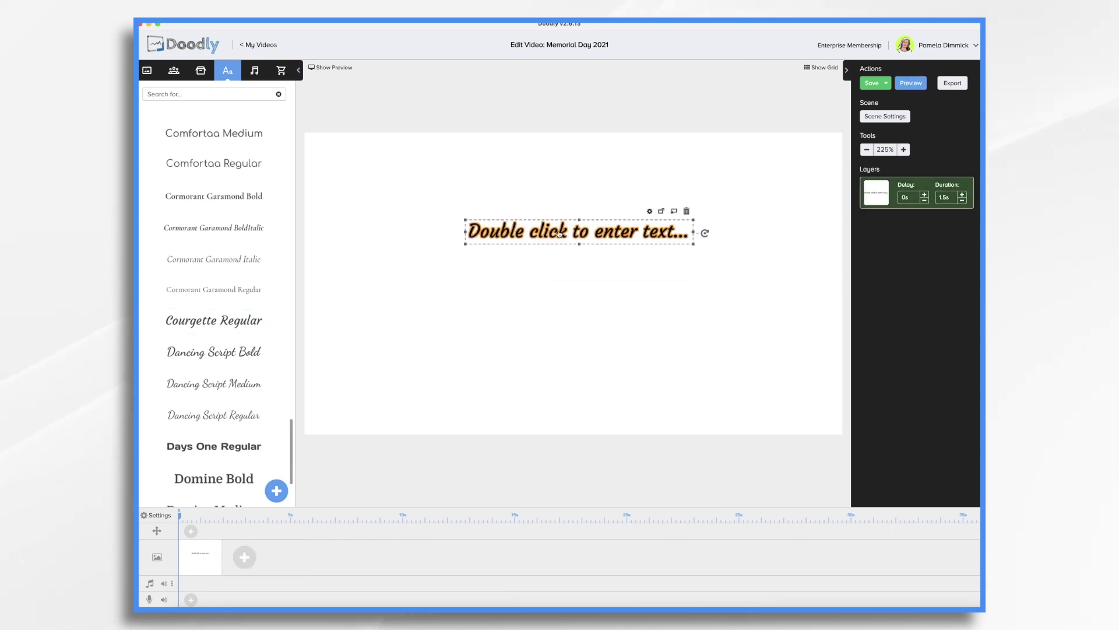
type("For the brave service members who lost their lives for this country.")
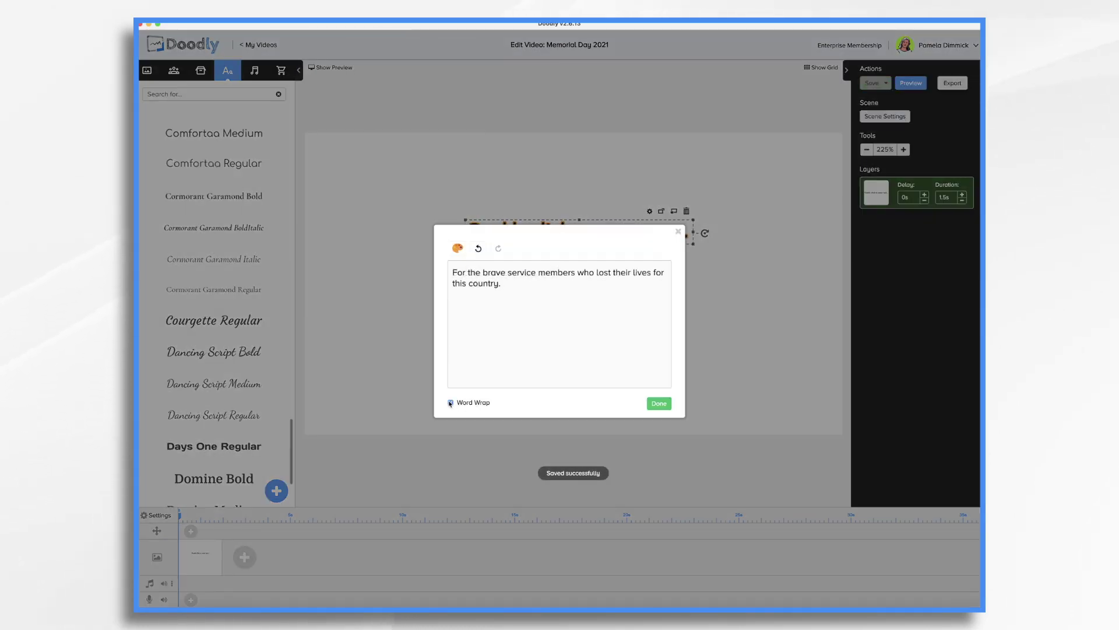
left_click(659, 403)
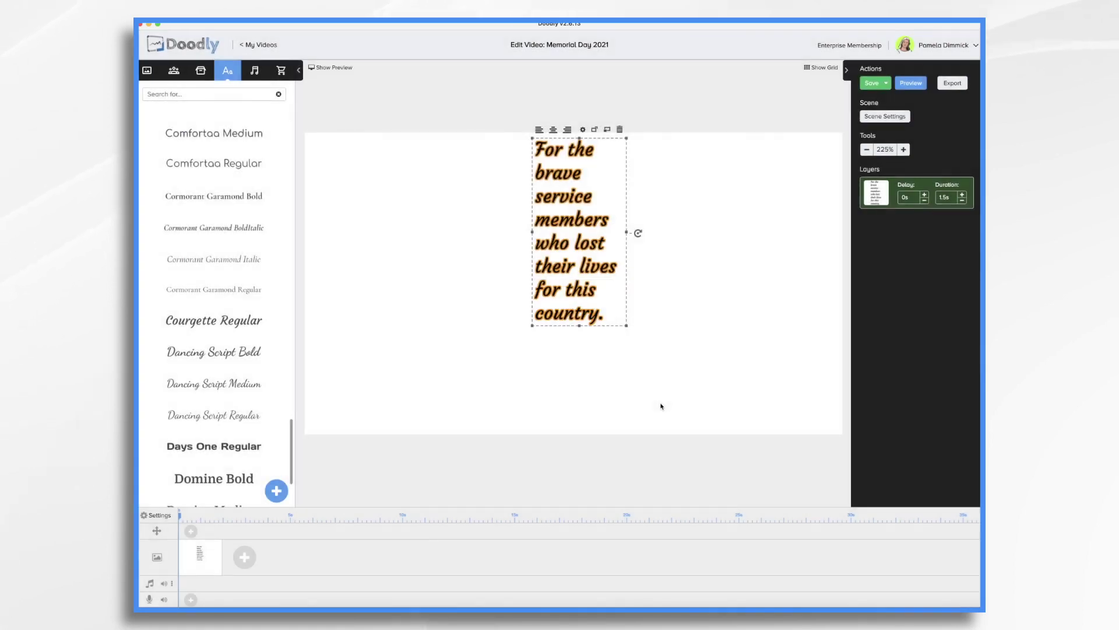
left_click_drag(533, 233, 352, 218)
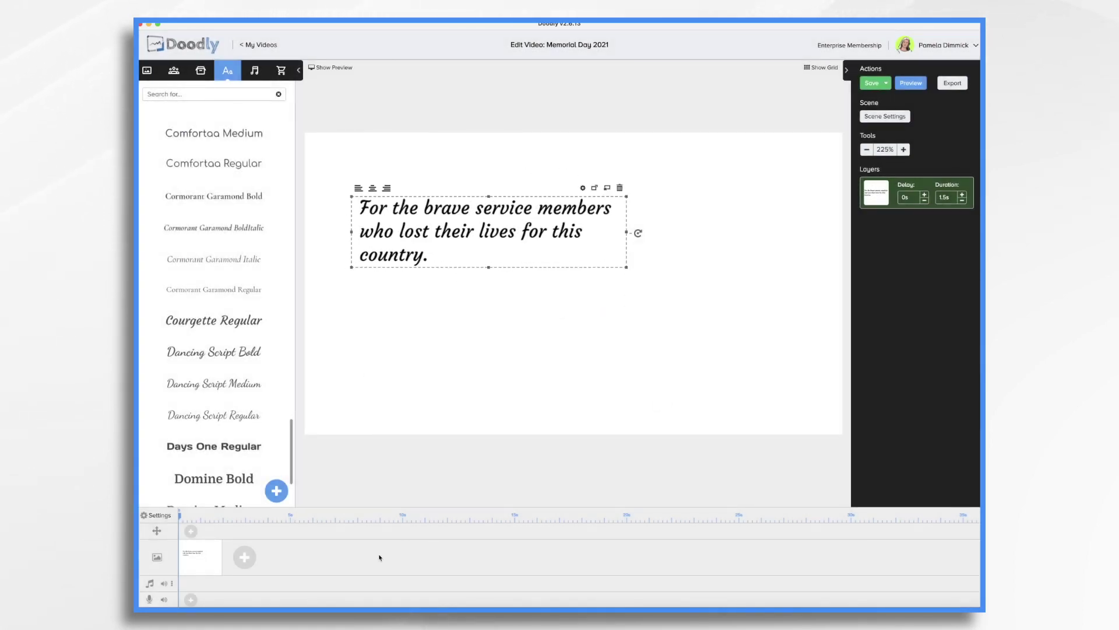
- Add a second word-wrapped Courgette Regular text reading "We honor you, we remember, and thank you!" below the first and widen it to two lines
left_click_drag(230, 321, 617, 303)
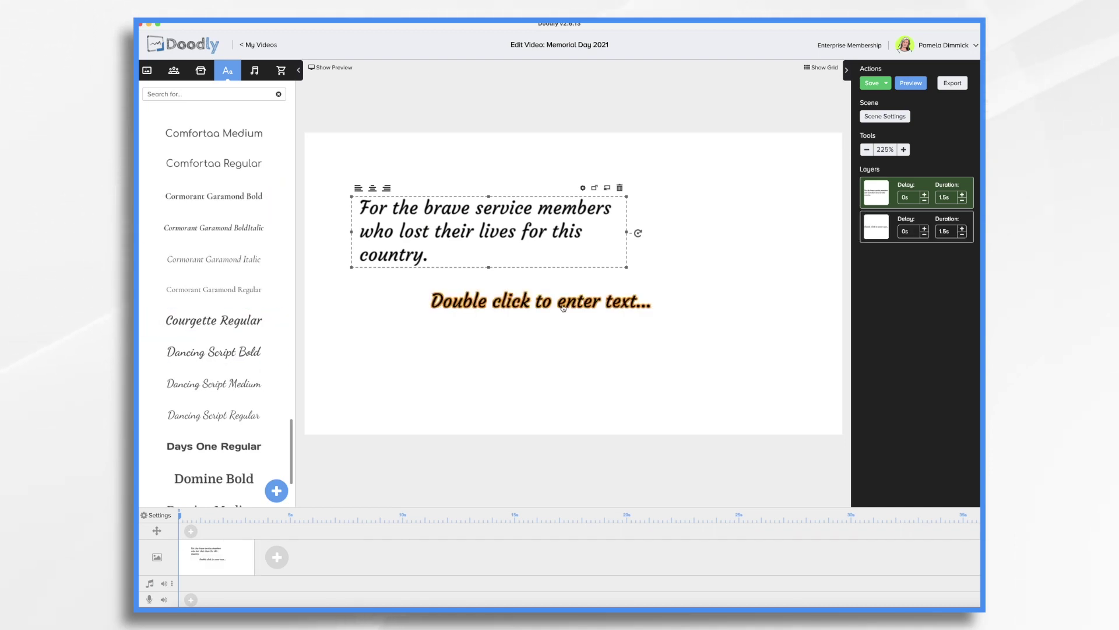
double_click(569, 309)
key("super+a")
key("BackSpace")
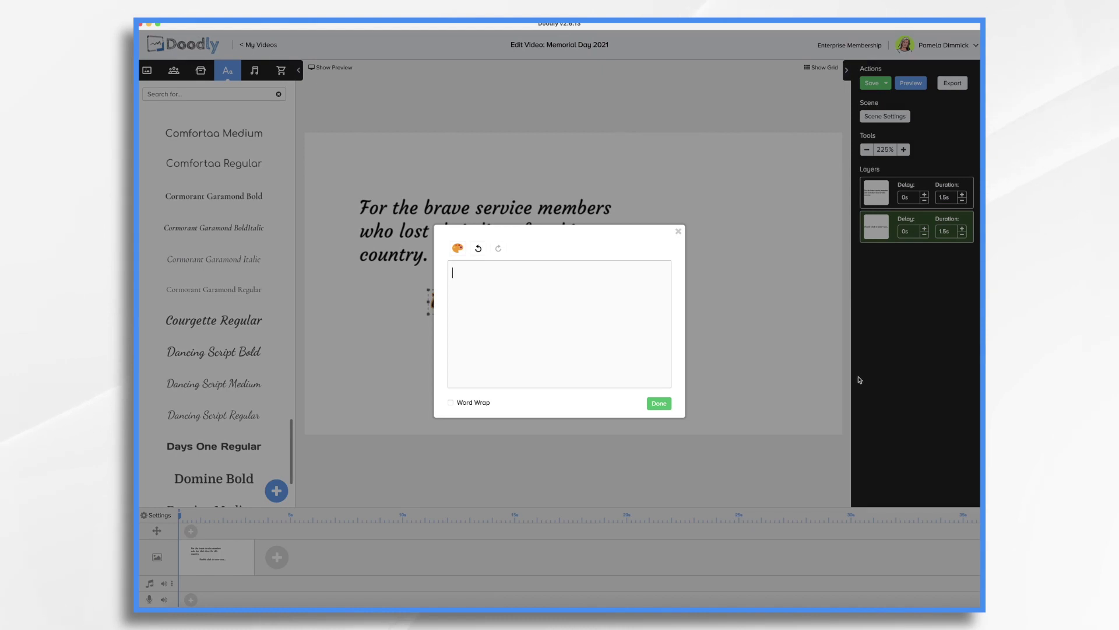
type("We honor you, we remember, and thank you!")
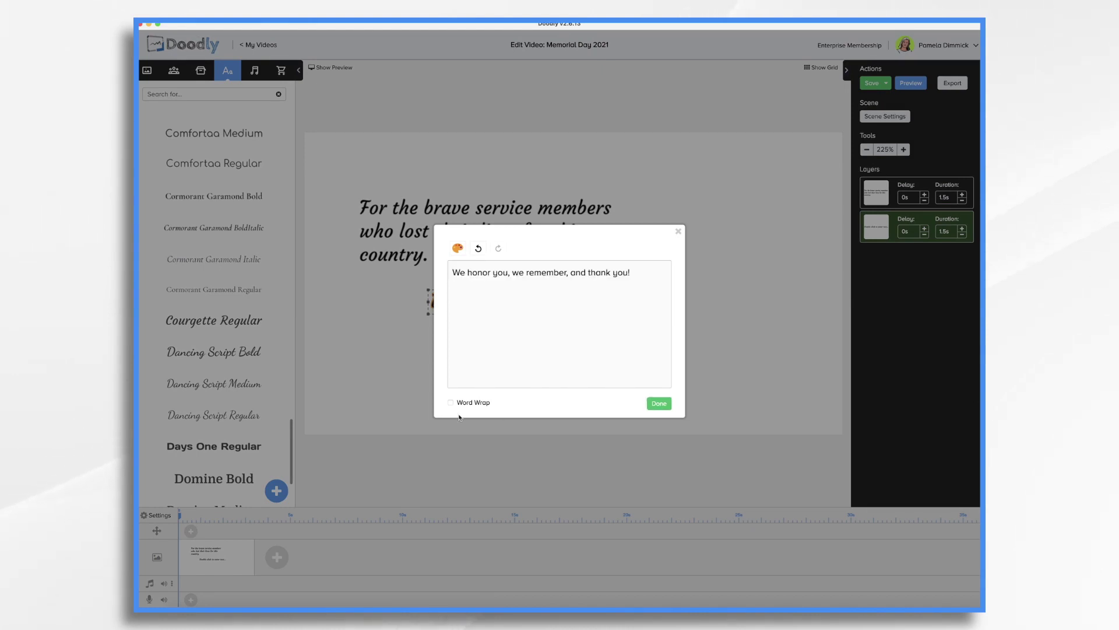
left_click(659, 404)
left_click_drag(592, 357, 794, 327)
- Arrange the first text on two lines in the upper canvas with the second on one line directly beneath, and save the video
left_click_drag(431, 211, 420, 182)
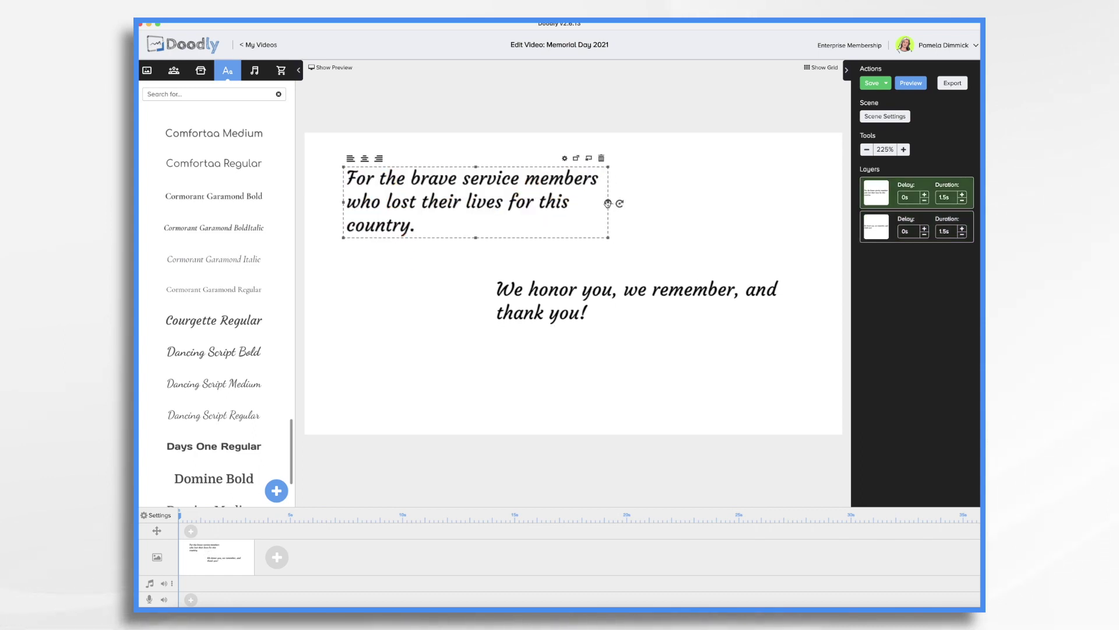
left_click_drag(607, 203, 745, 206)
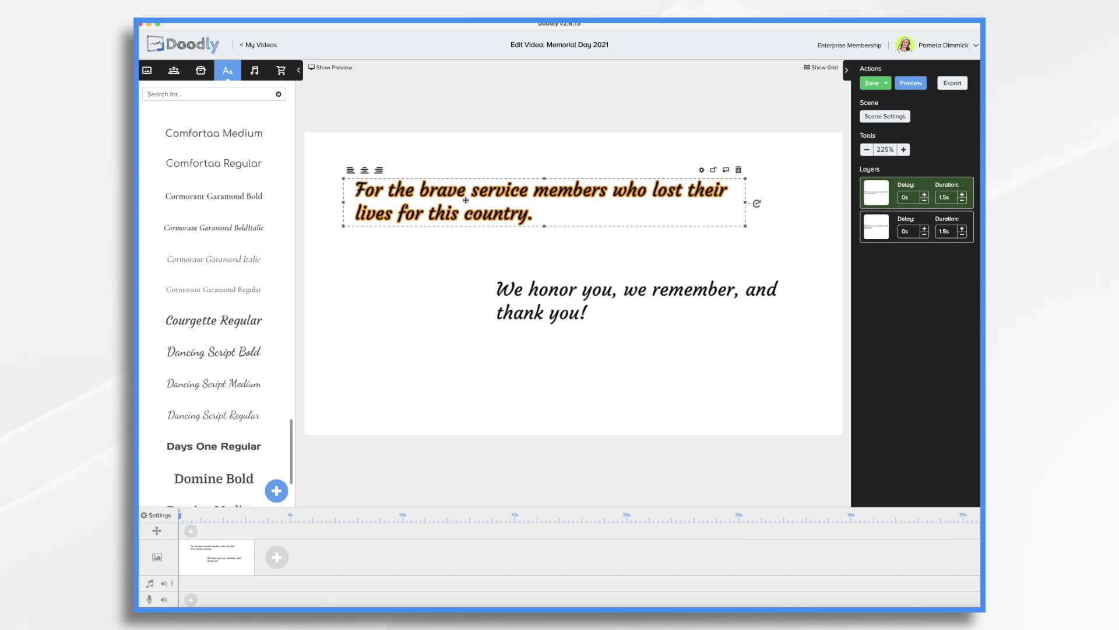
left_click(532, 299)
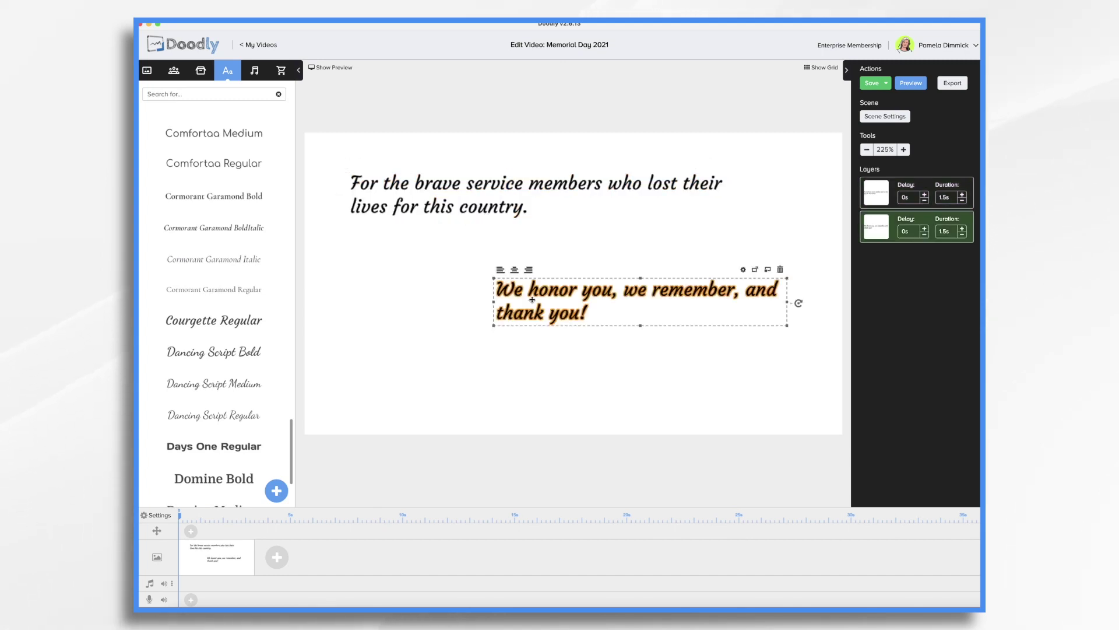
left_click_drag(495, 300, 361, 302)
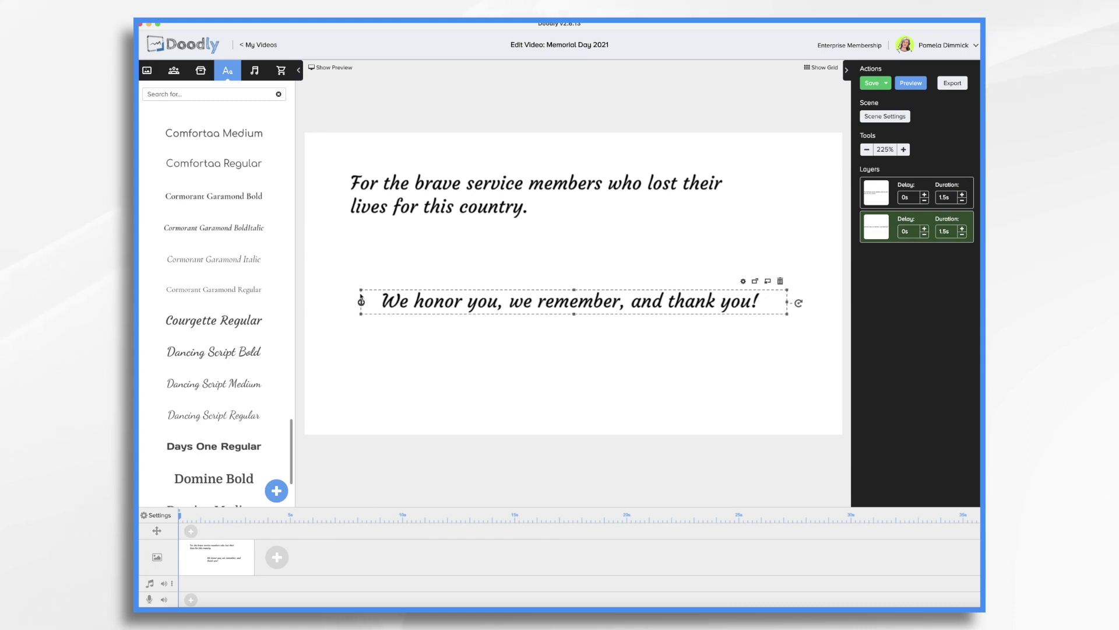
left_click_drag(475, 299, 443, 254)
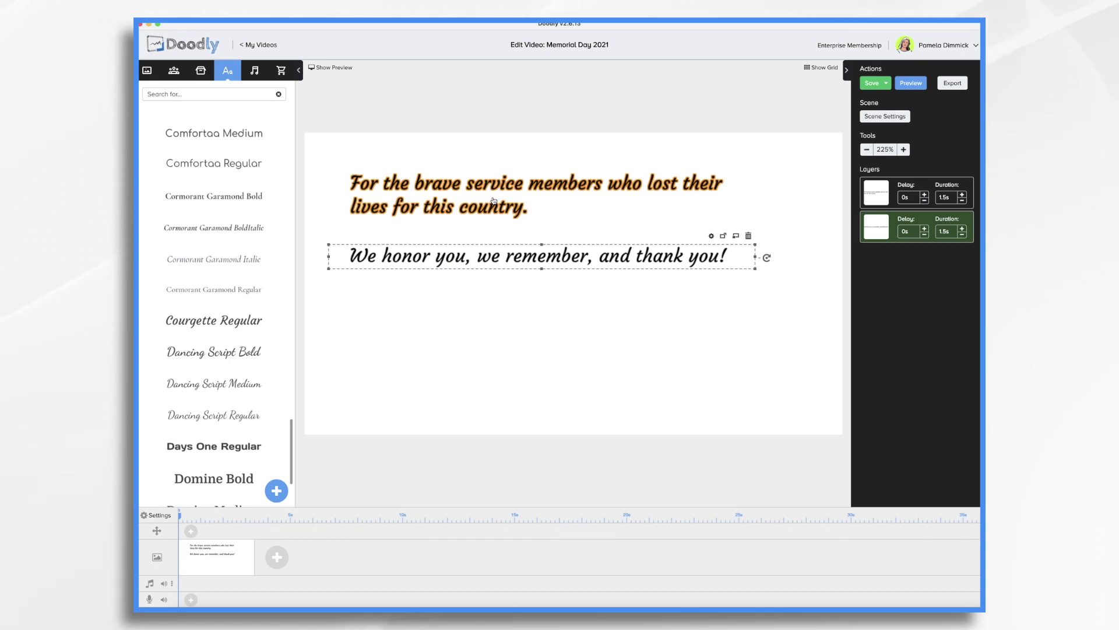
key("super+s")
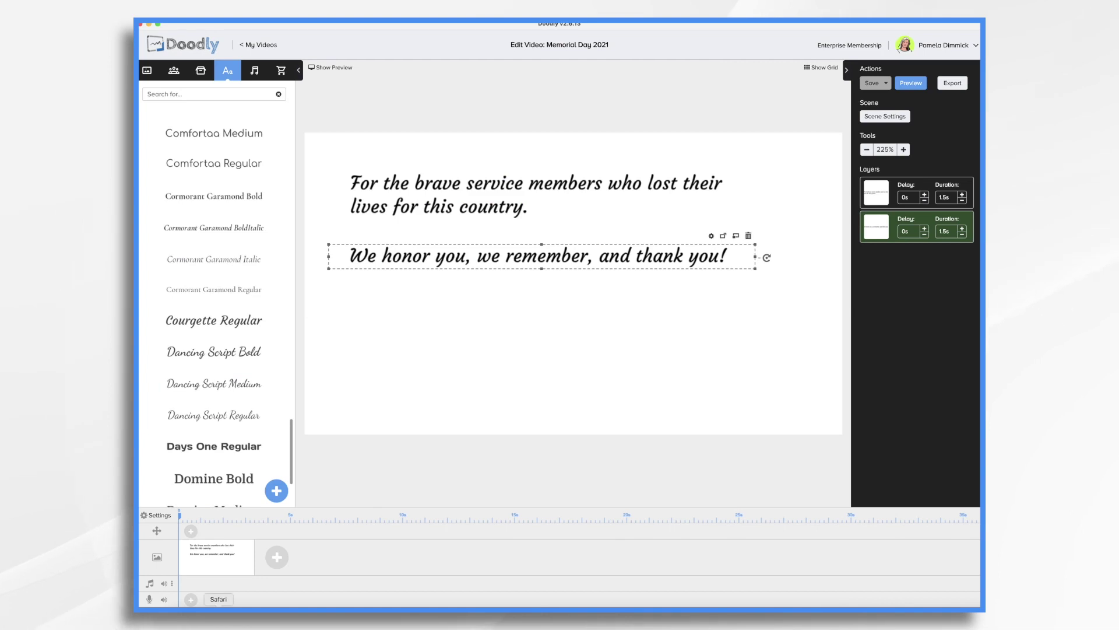
- Switch to Pixabay in Safari and search for "memorial day" across all images instead of illustrations only
left_click(218, 609)
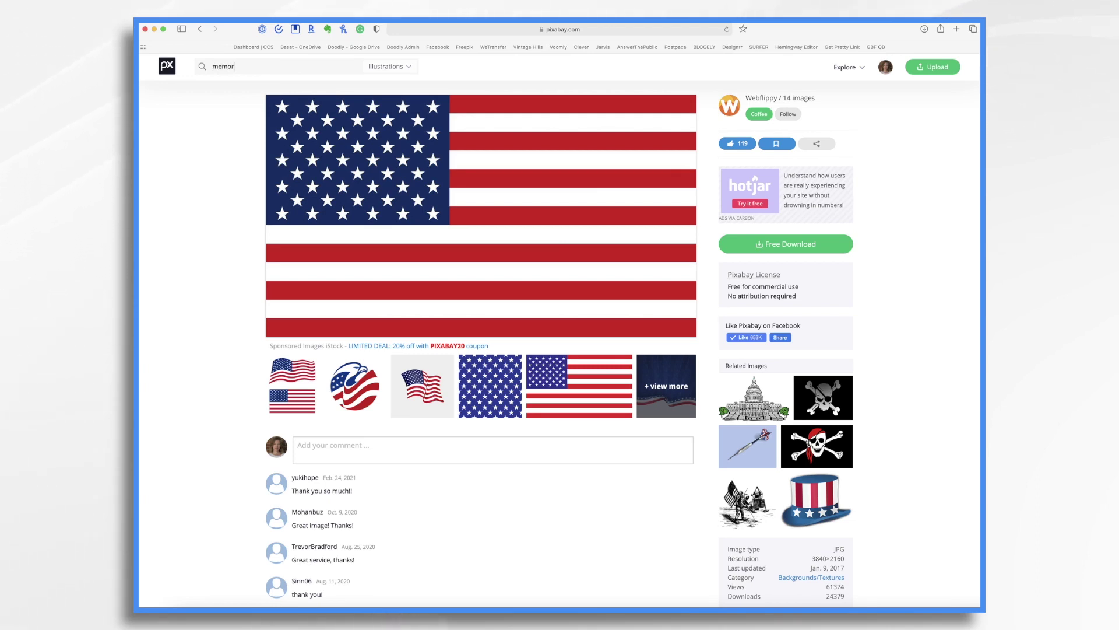
key("Return")
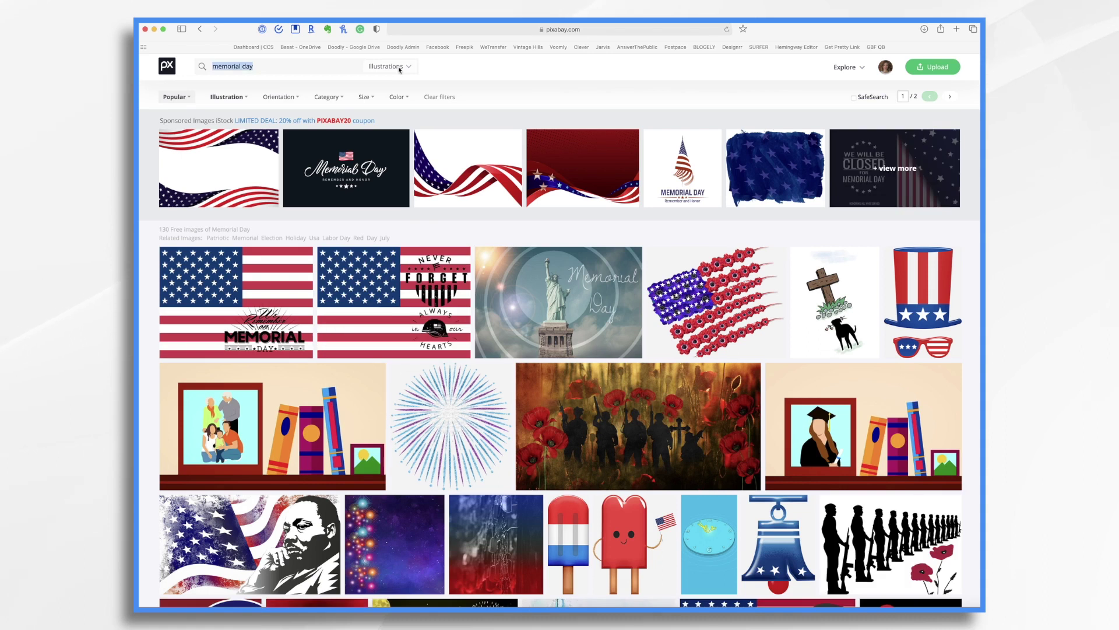
left_click(399, 67)
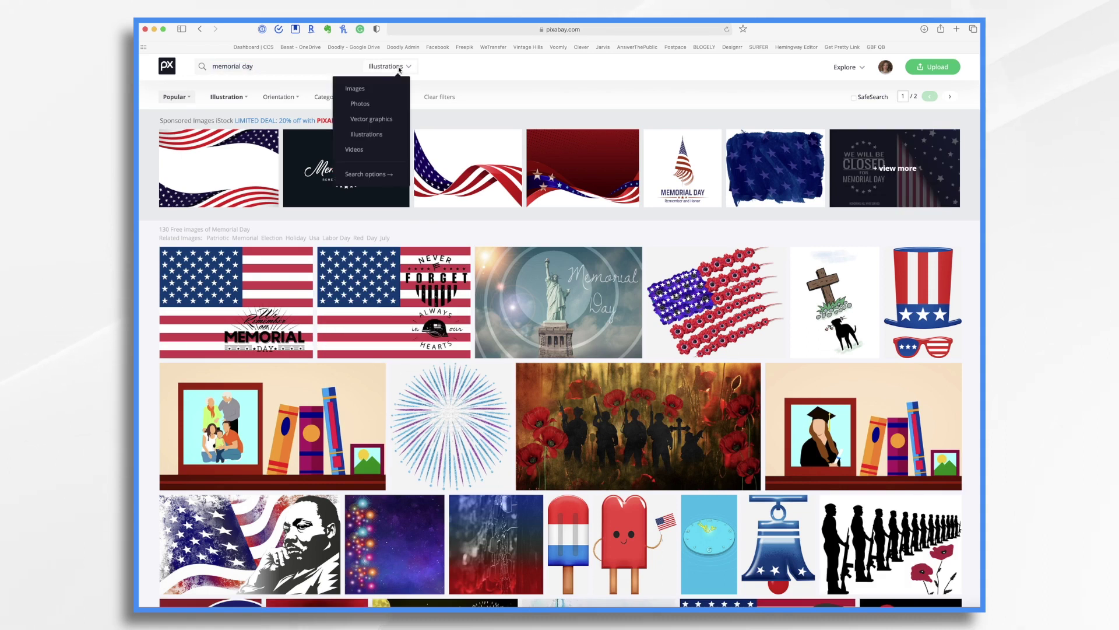
left_click(355, 89)
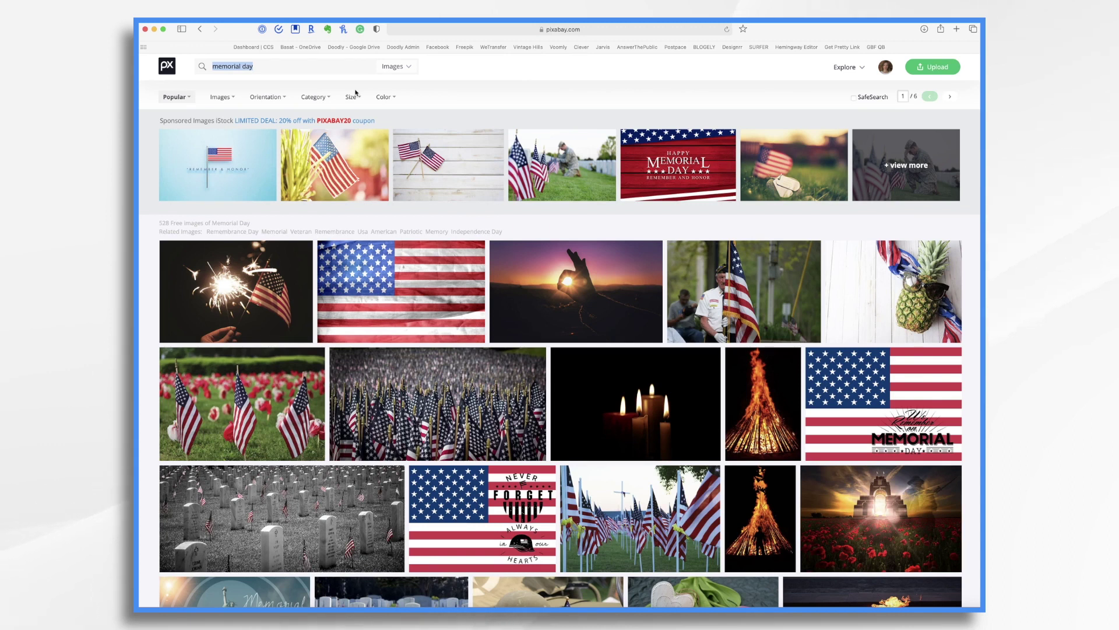
- Open the black-and-white cemetery photo with small American flags from the results and download it
scroll(553, 353, "down", 5)
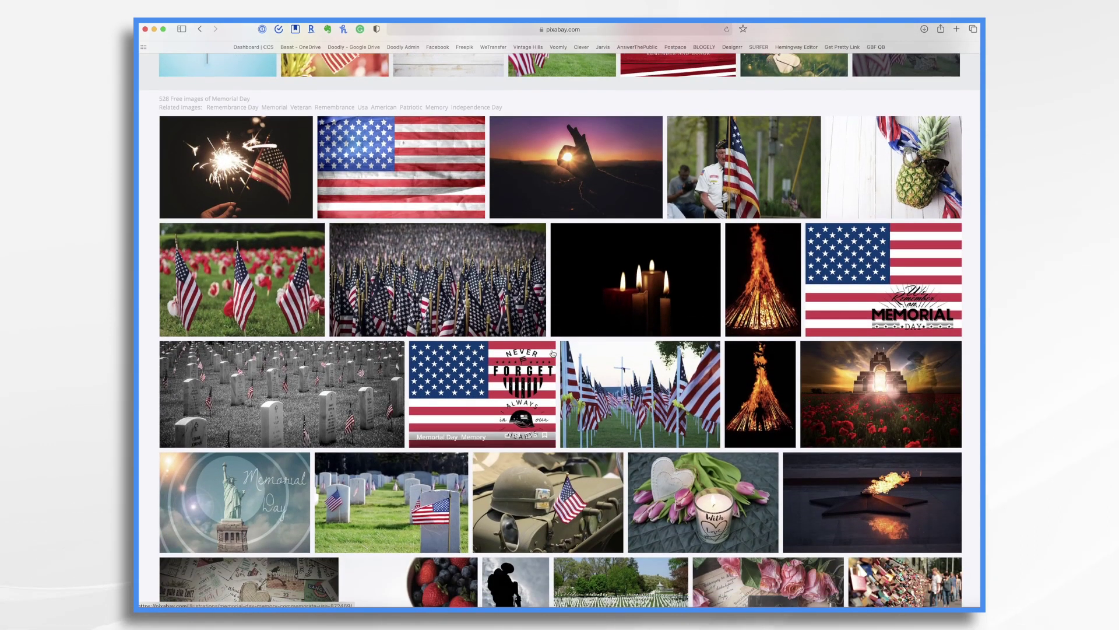
scroll(553, 353, "down", 4)
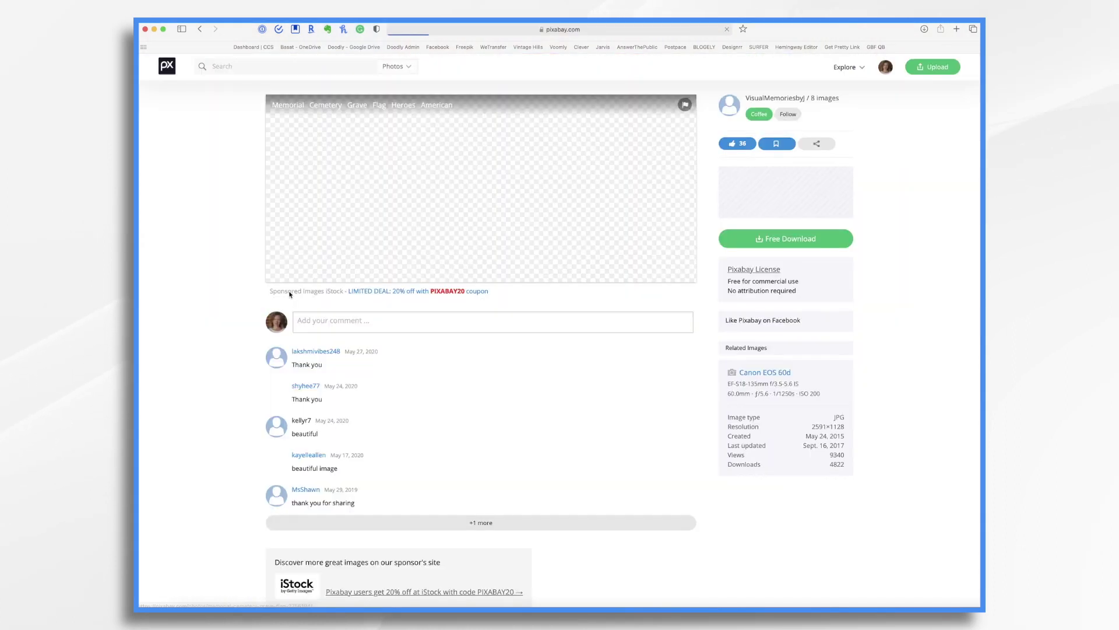
left_click(786, 239)
left_click(765, 324)
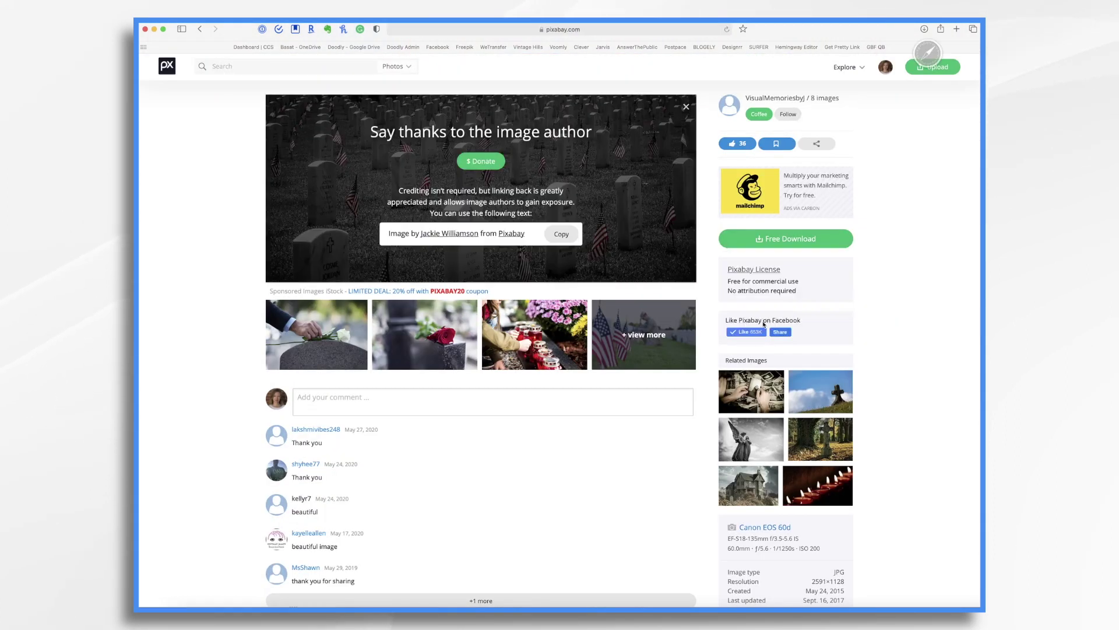
- Switch back to Doodly and upload the downloaded memorial .jpg photo as a new prop titled "Memorial Day"
left_click(911, 606)
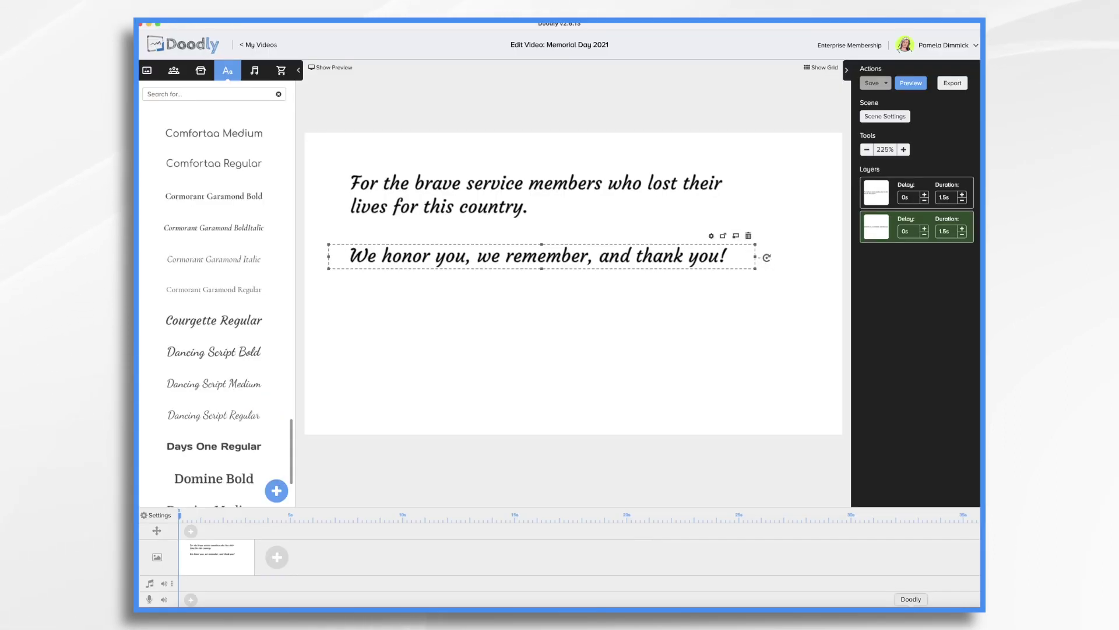
left_click(201, 72)
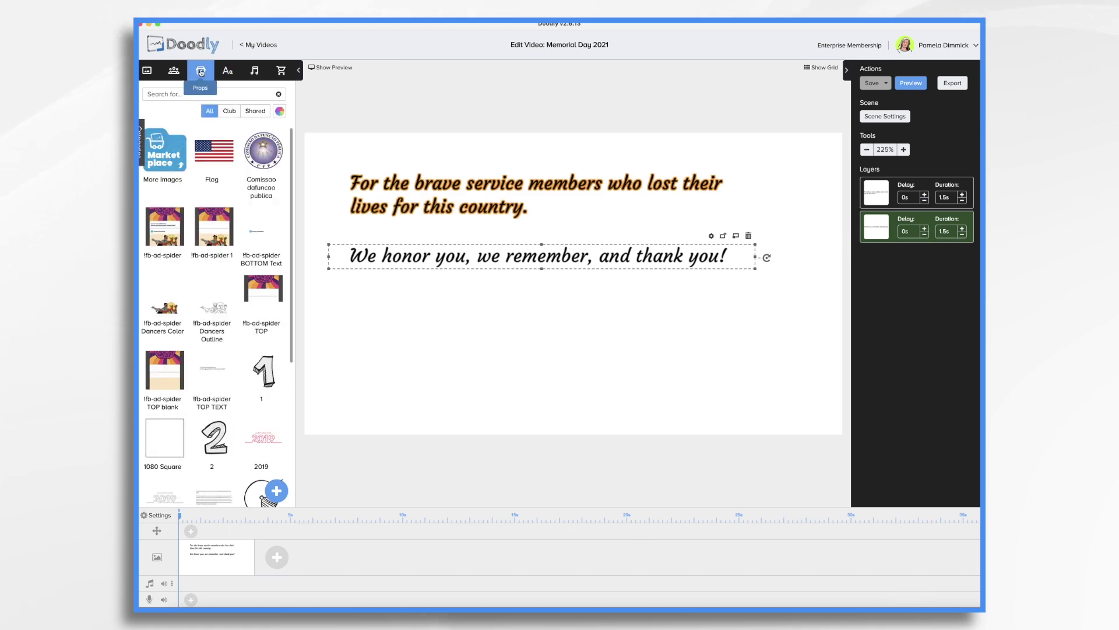
left_click(278, 496)
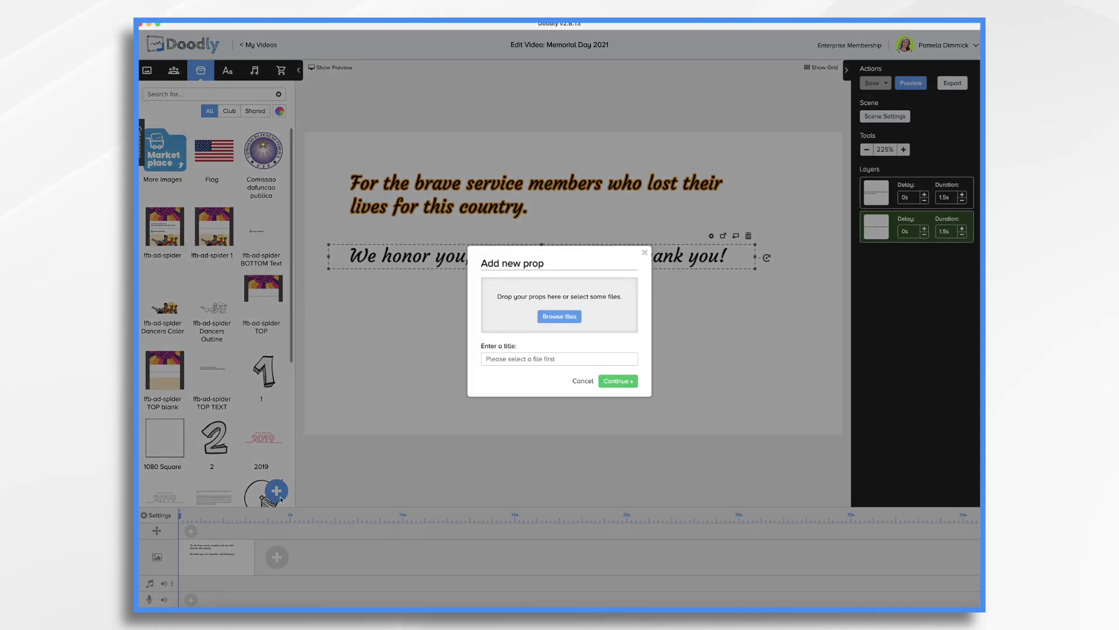
left_click(559, 316)
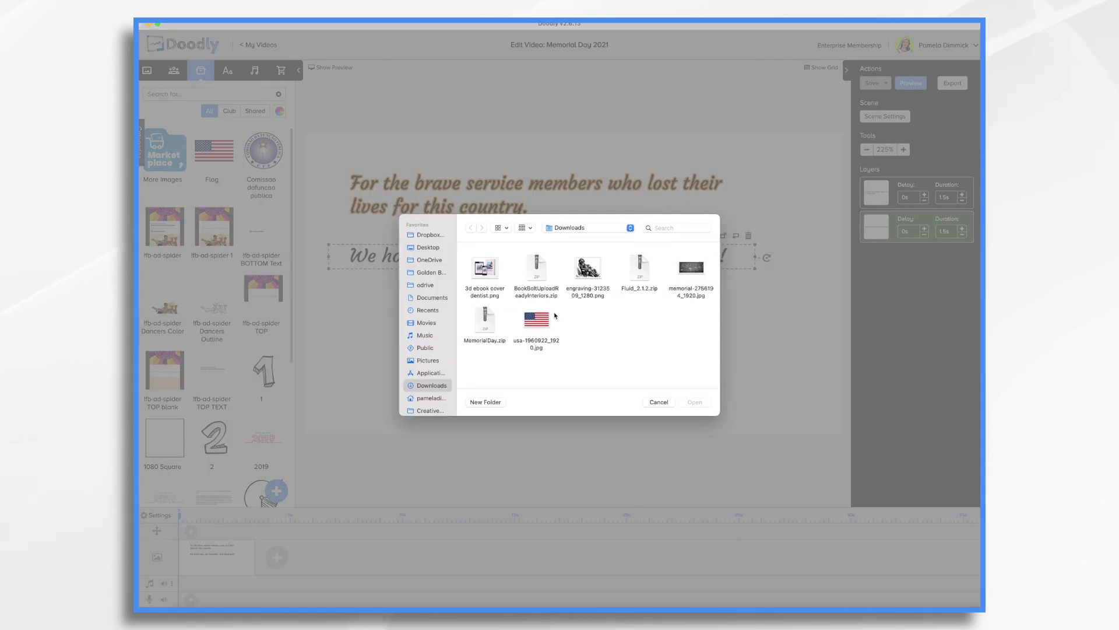
left_click(693, 270)
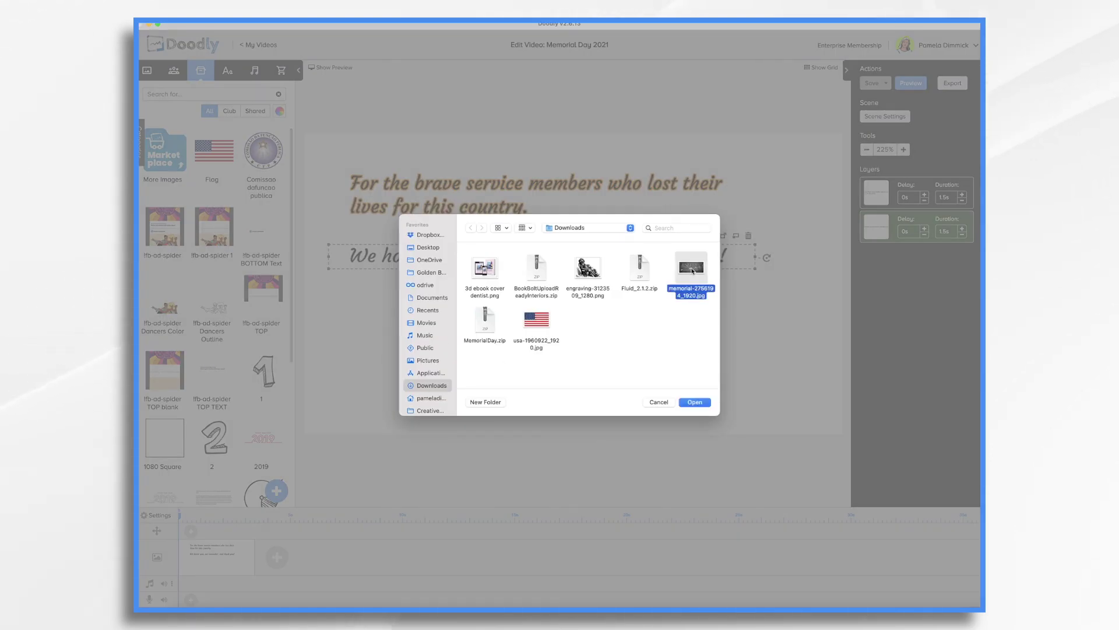
left_click(697, 402)
triple_click(523, 374)
type("Memorial Day")
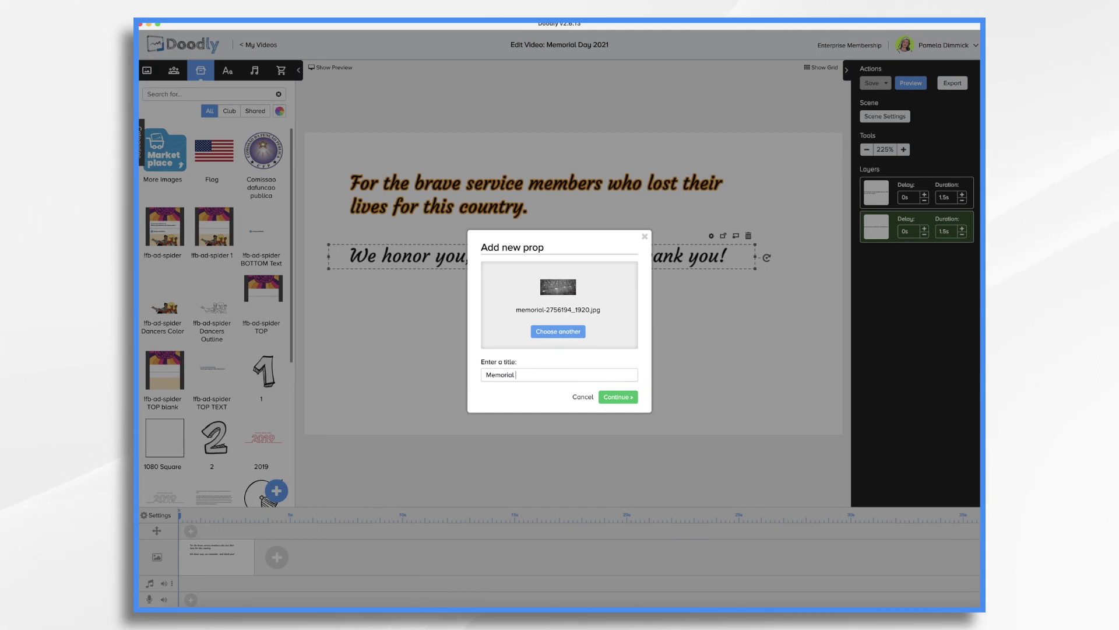
left_click(619, 398)
- Move the Memorial Day image to the canvas's top-left corner and enlarge it to span the canvas width
left_click_drag(541, 263, 445, 225)
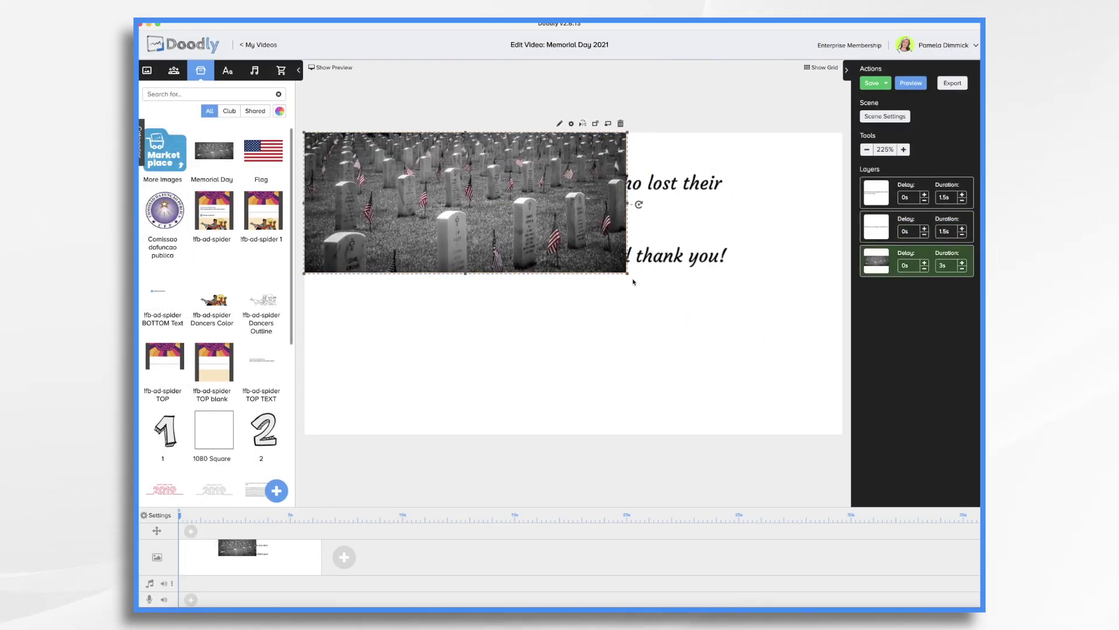
left_click_drag(627, 273, 834, 444)
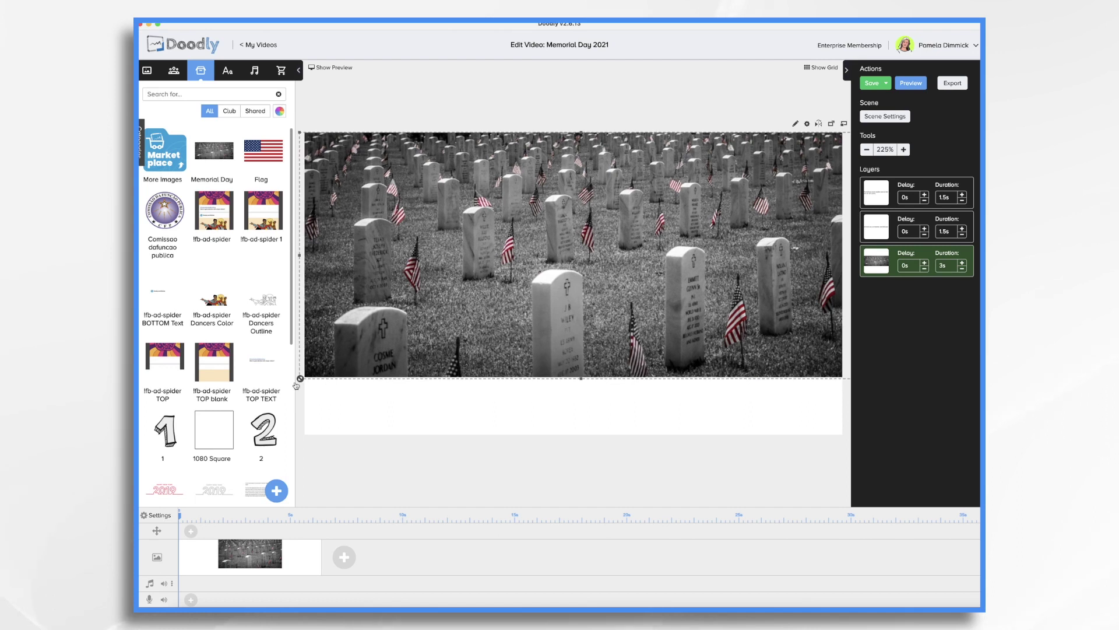
key("ctrl+z")
left_click_drag(490, 295, 301, 389)
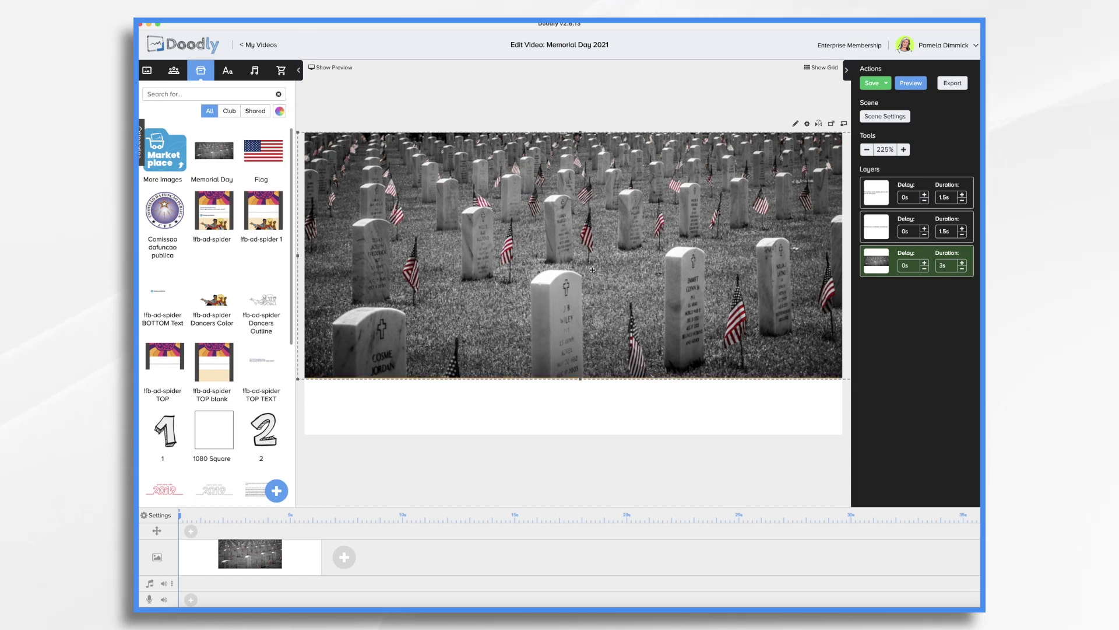
- Hide both side panels, enlarge the cemetery image to fill the canvas height, and align its left edge with the canvas
left_click(299, 70)
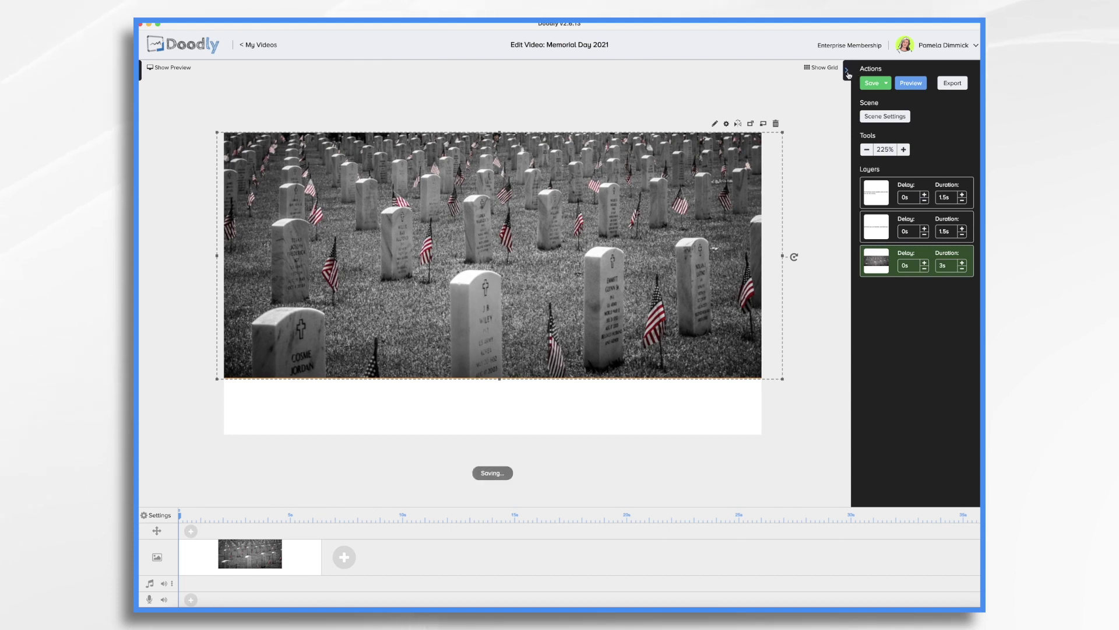
left_click(847, 71)
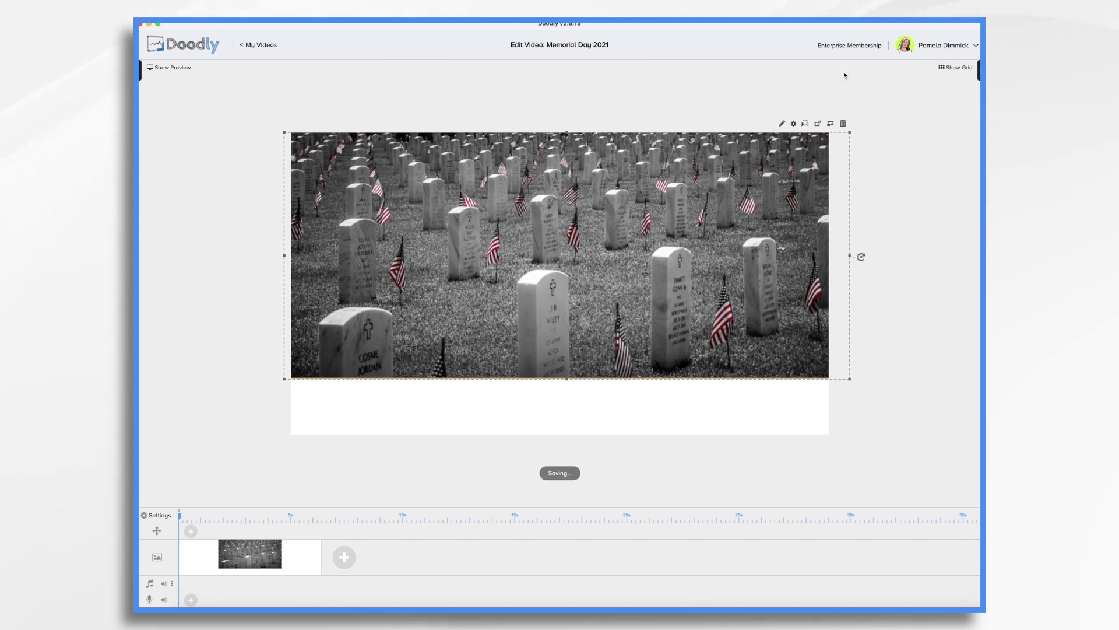
left_click_drag(564, 380, 577, 454)
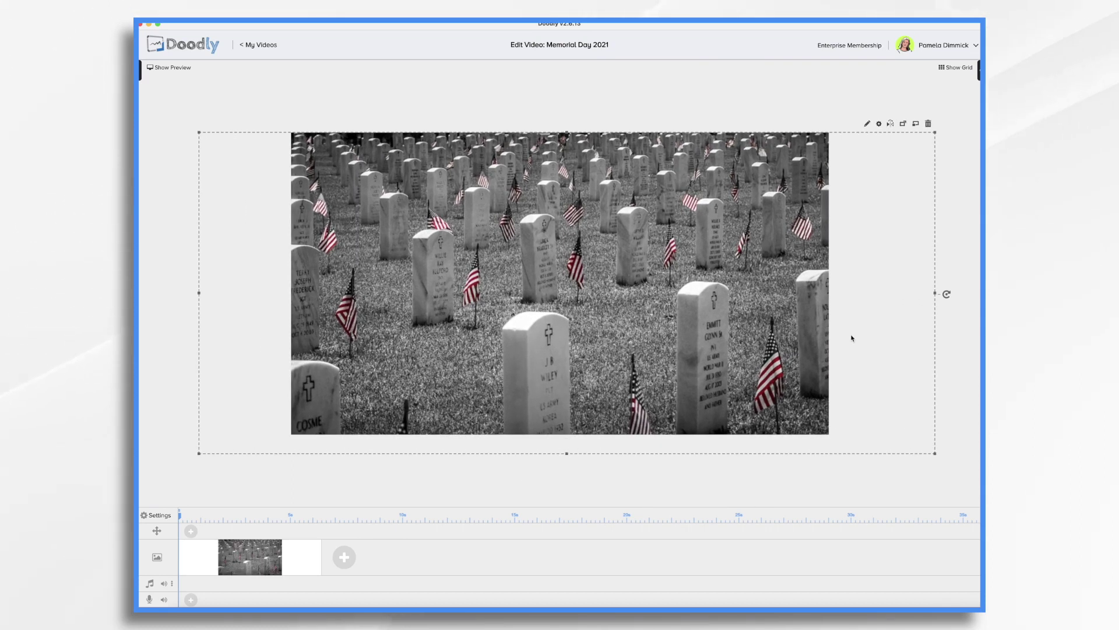
left_click_drag(639, 257, 731, 260)
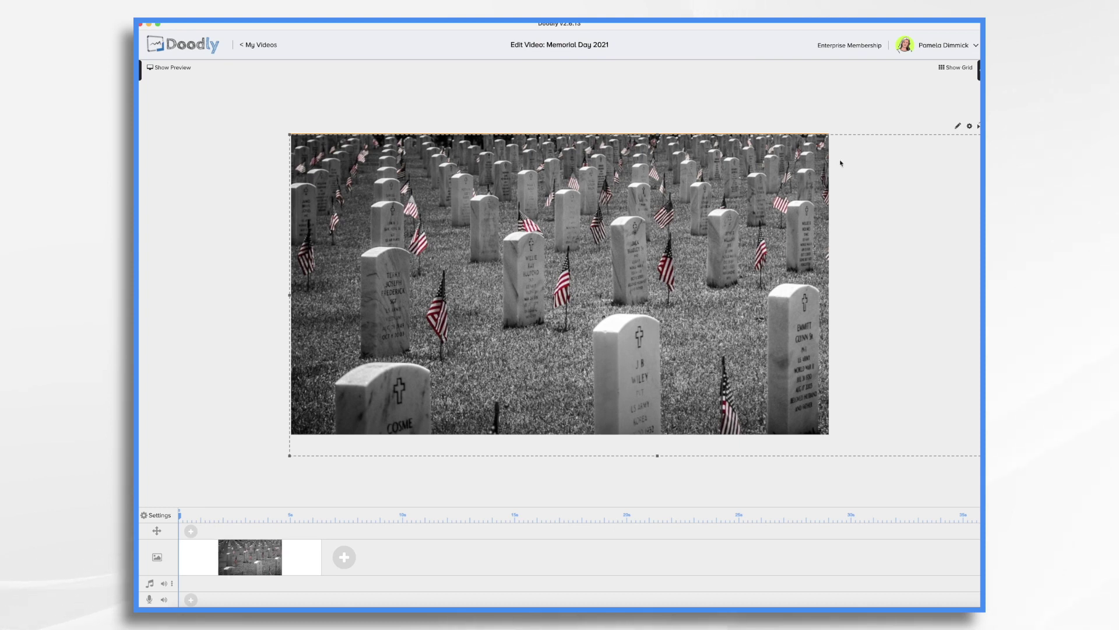
- Set the Memorial Day cemetery image's opacity to 20% and apply the asset settings
left_click(969, 127)
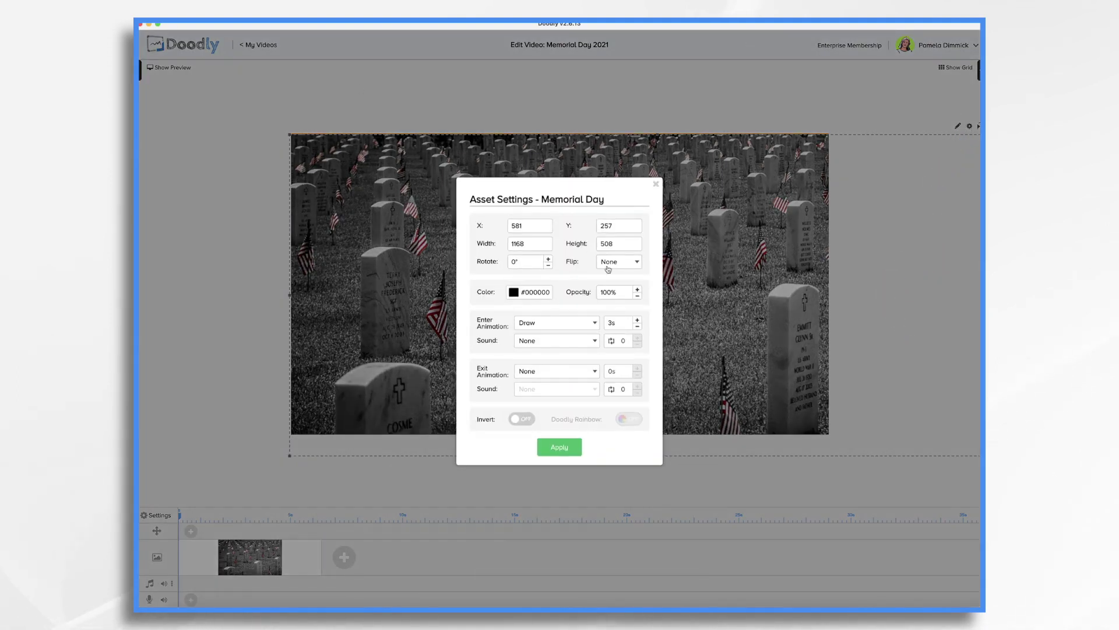
left_click(606, 292)
key("BackSpace")
key("BackSpace")
type("2")
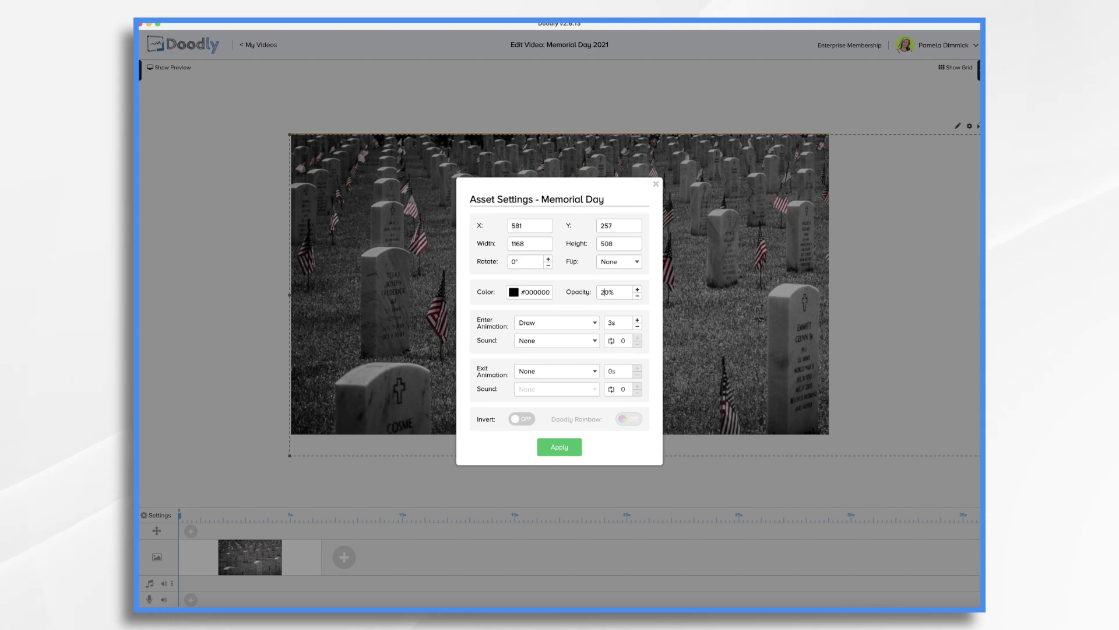
left_click(561, 447)
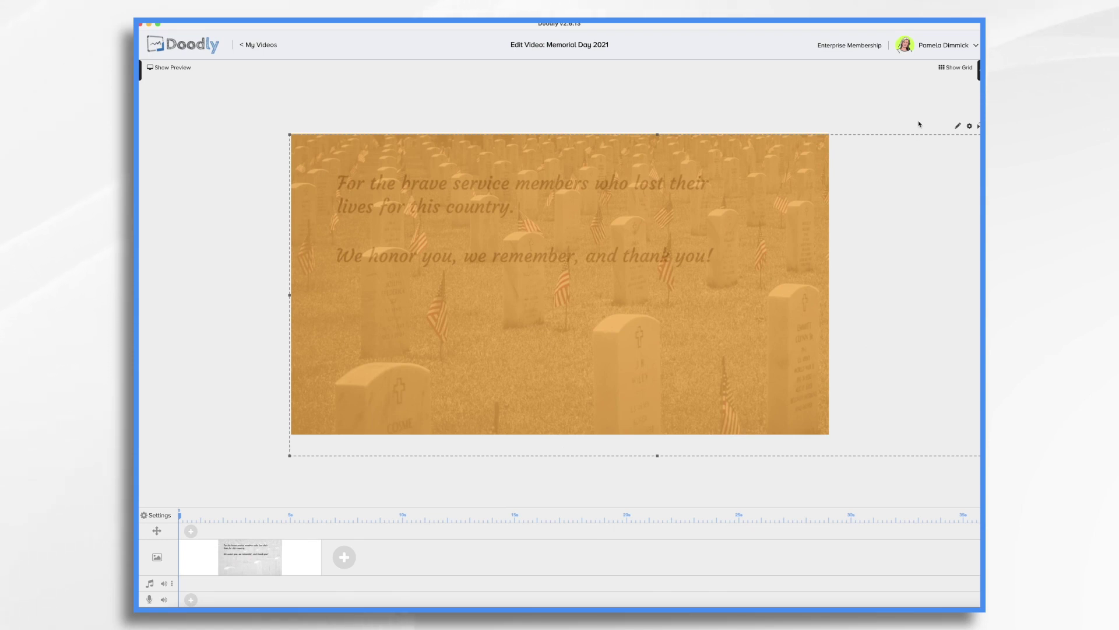
- Show both side panels again and move the cemetery image to first place in the layer order
left_click(979, 70)
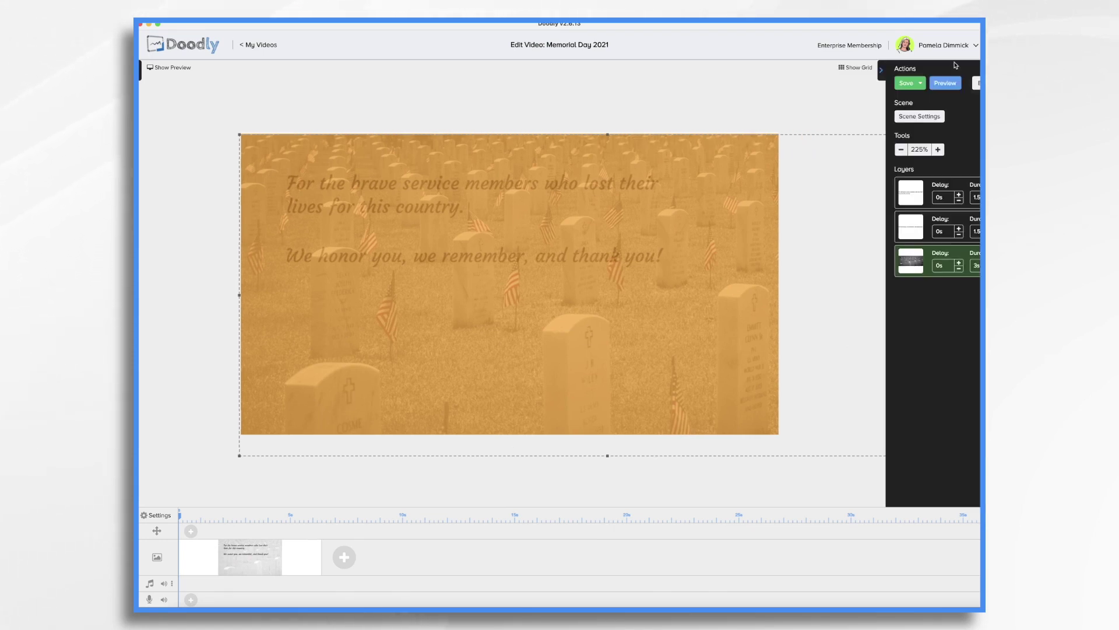
left_click(140, 72)
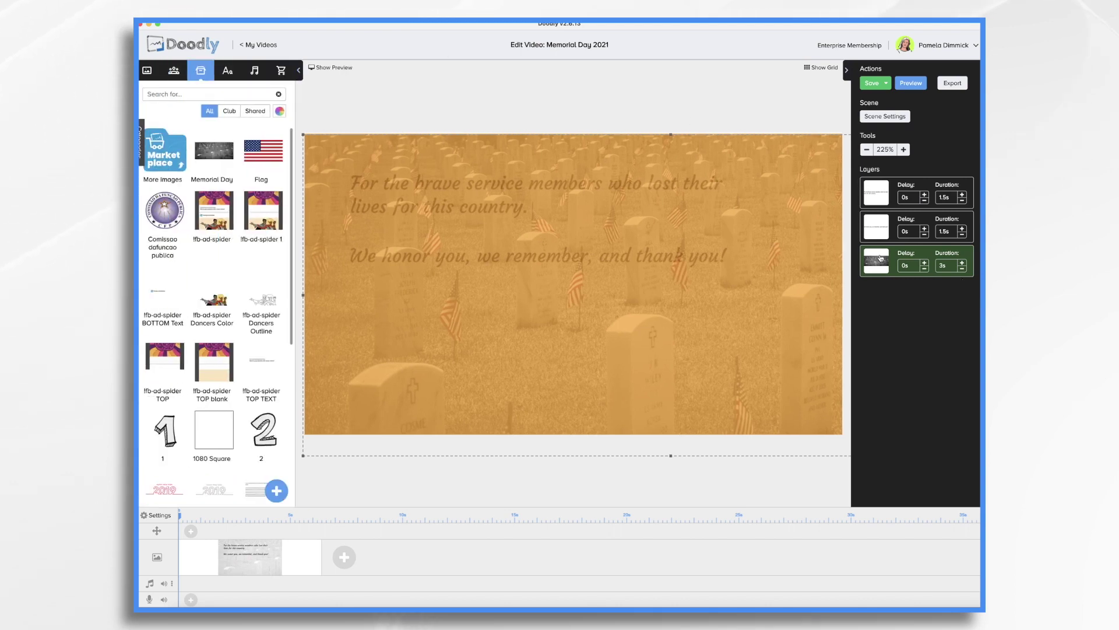
left_click_drag(881, 258, 878, 188)
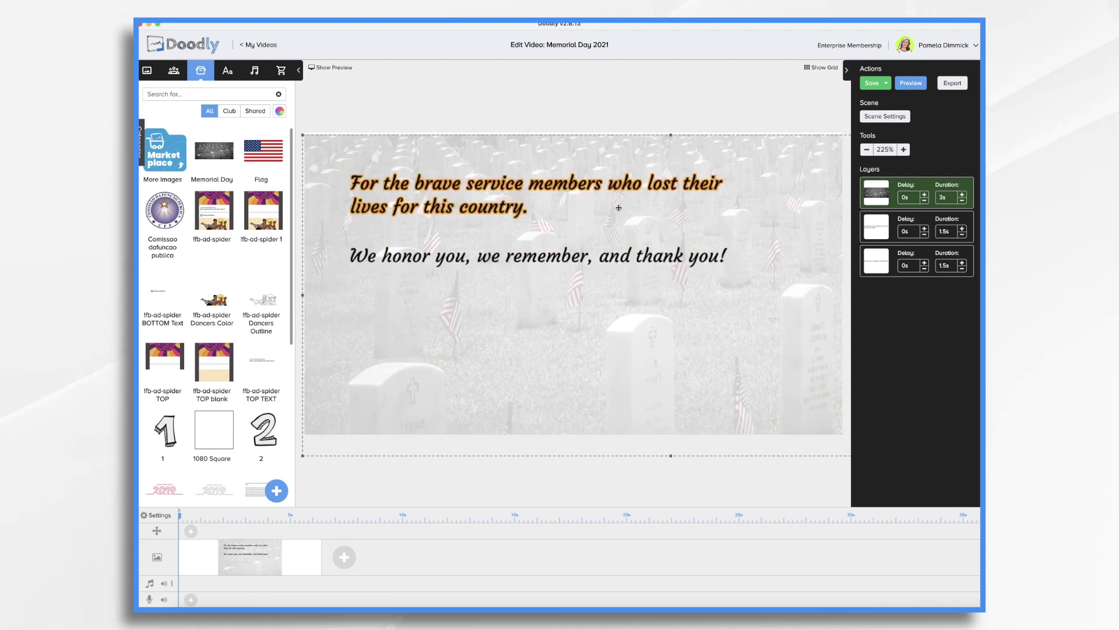
- Enlarge both tribute texts to nearly span the canvas width and reposition them with a clear gap between them
left_click(621, 187)
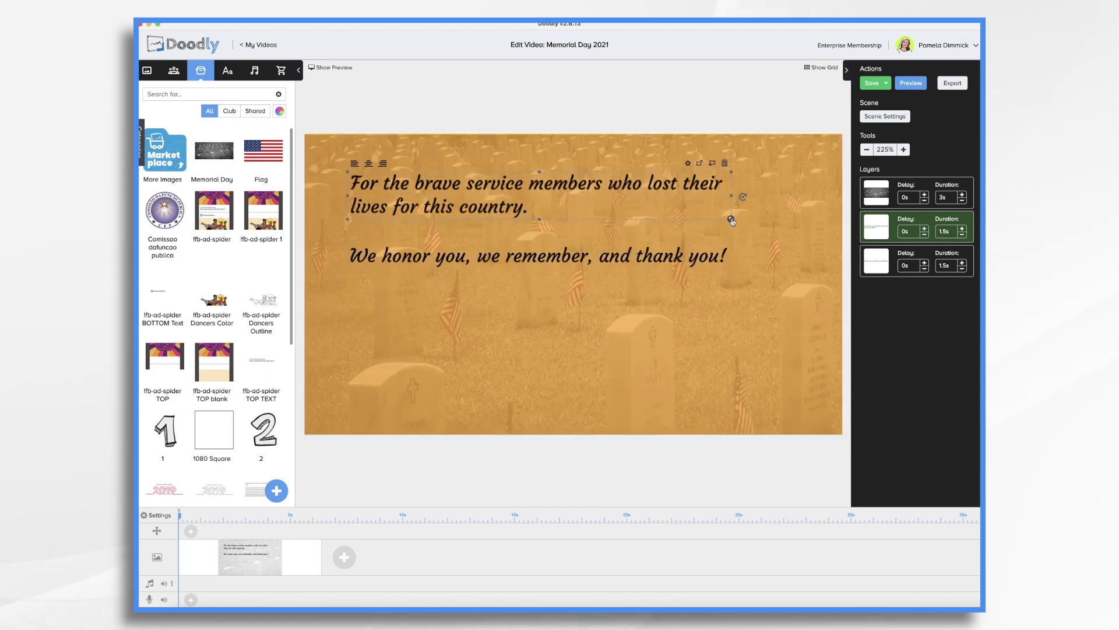
left_click_drag(733, 222, 843, 233)
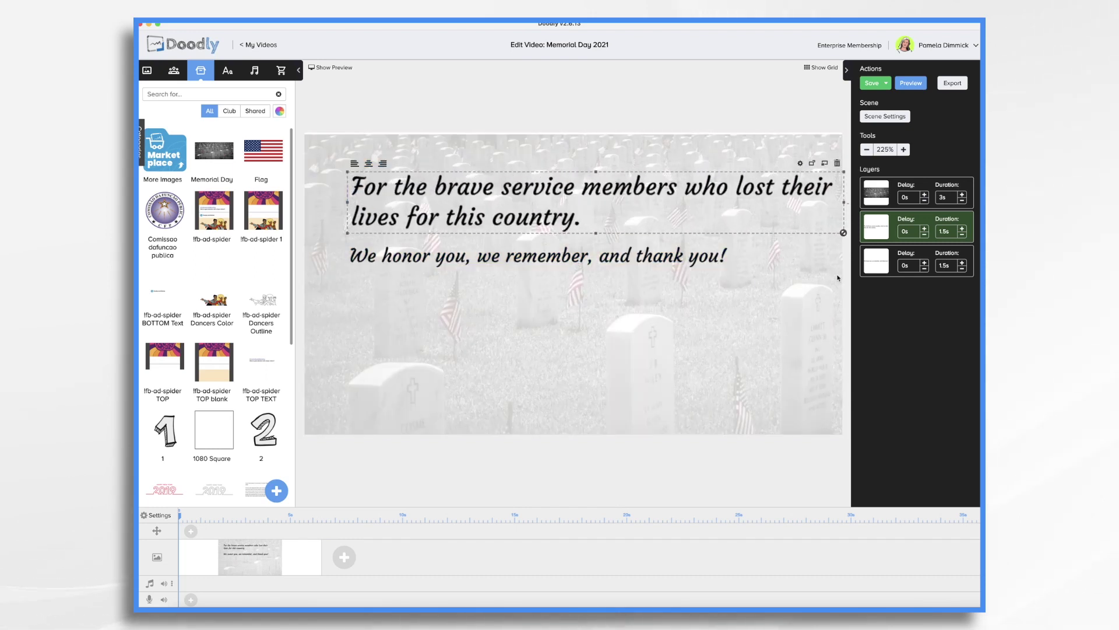
left_click_drag(520, 199, 500, 191)
left_click(536, 256)
left_click_drag(729, 267, 813, 274)
left_click_drag(583, 262, 583, 274)
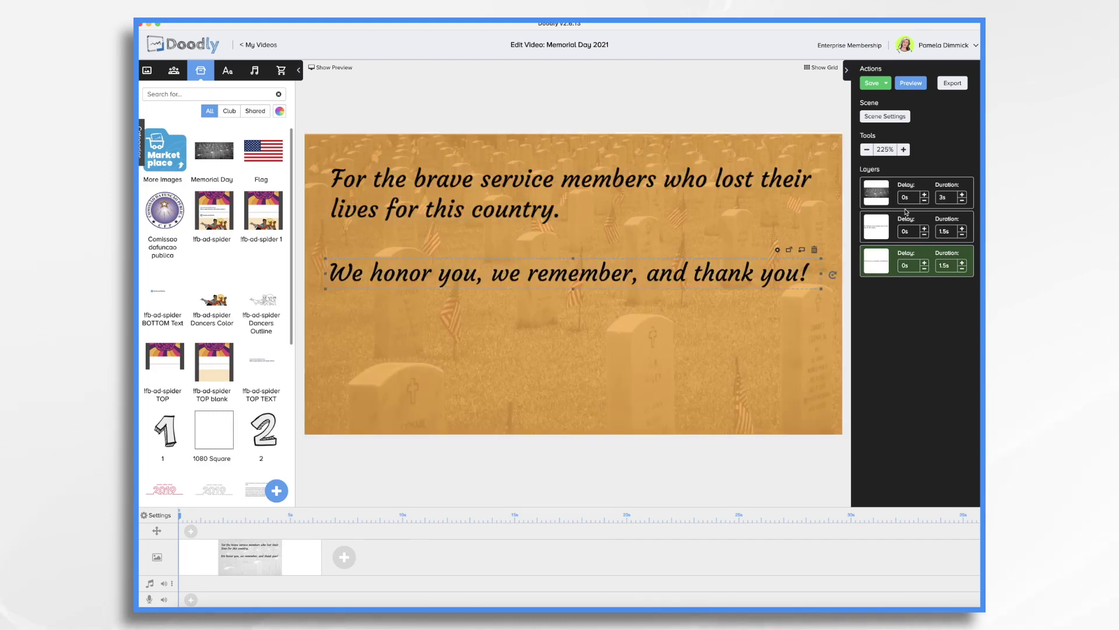
- Set the cemetery image layer's duration to 0s and the "We honor you" text layer's delay to 1.5s
left_click(950, 198)
type("0")
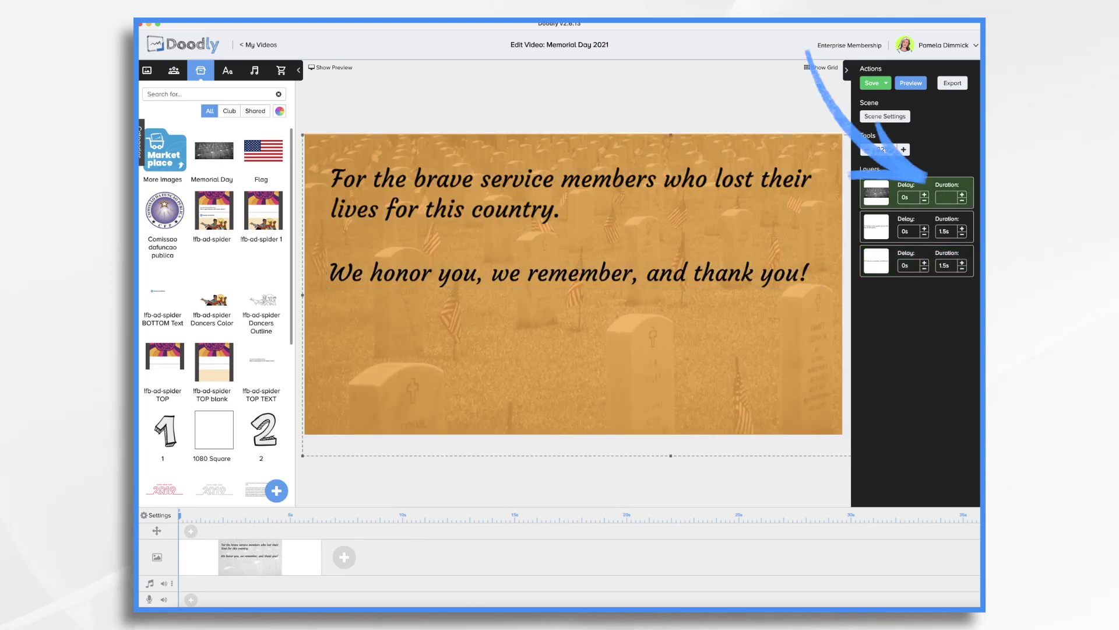
key("Return")
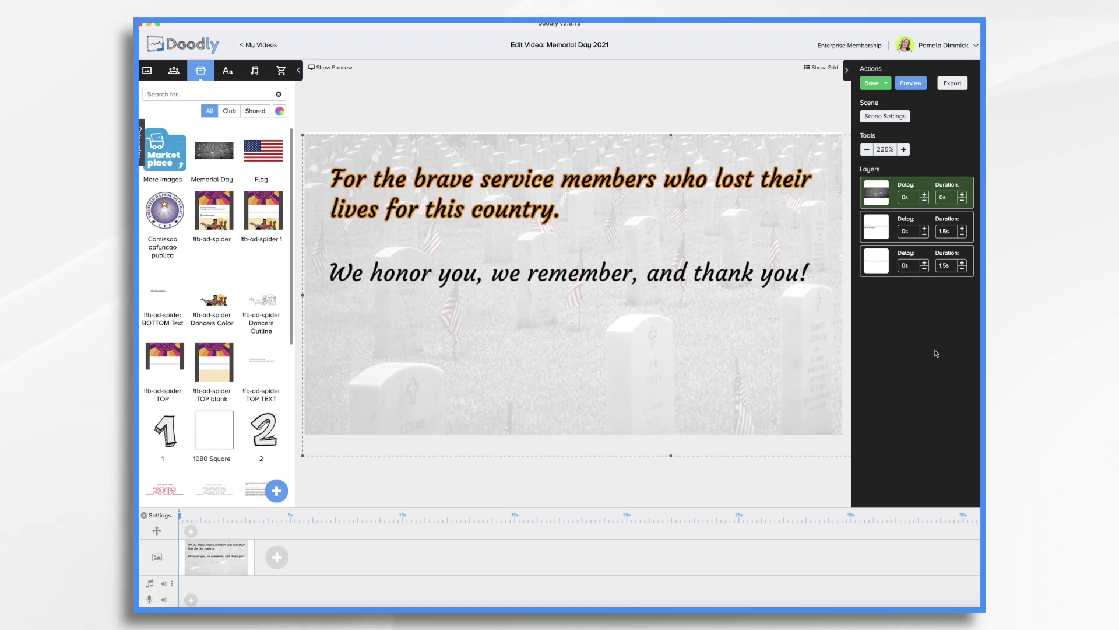
left_click(925, 263)
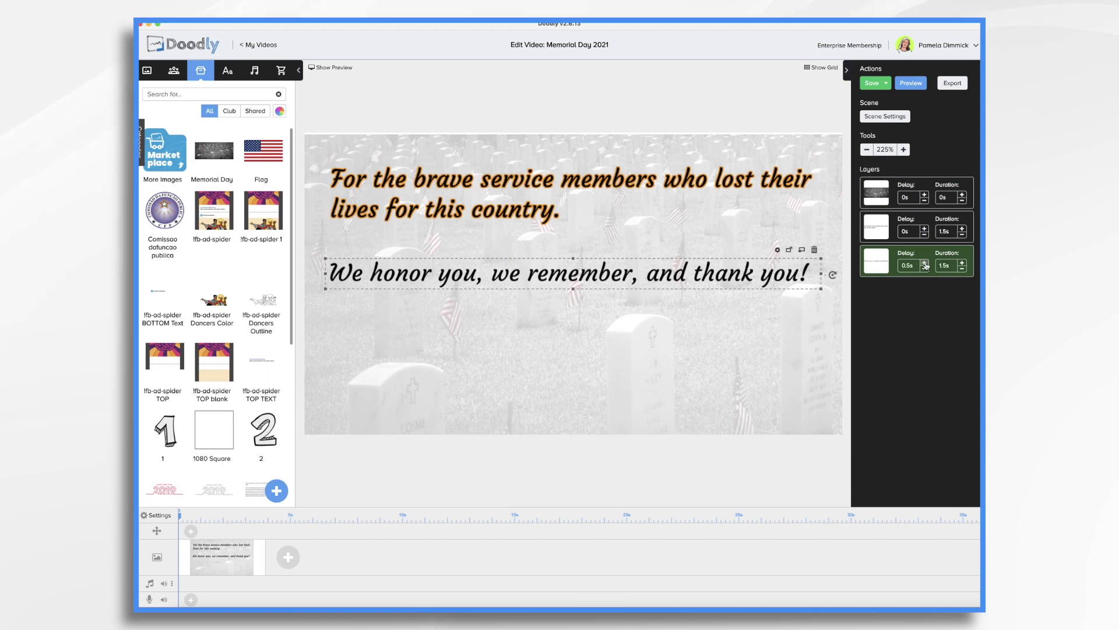
left_click(925, 263)
left_click(925, 262)
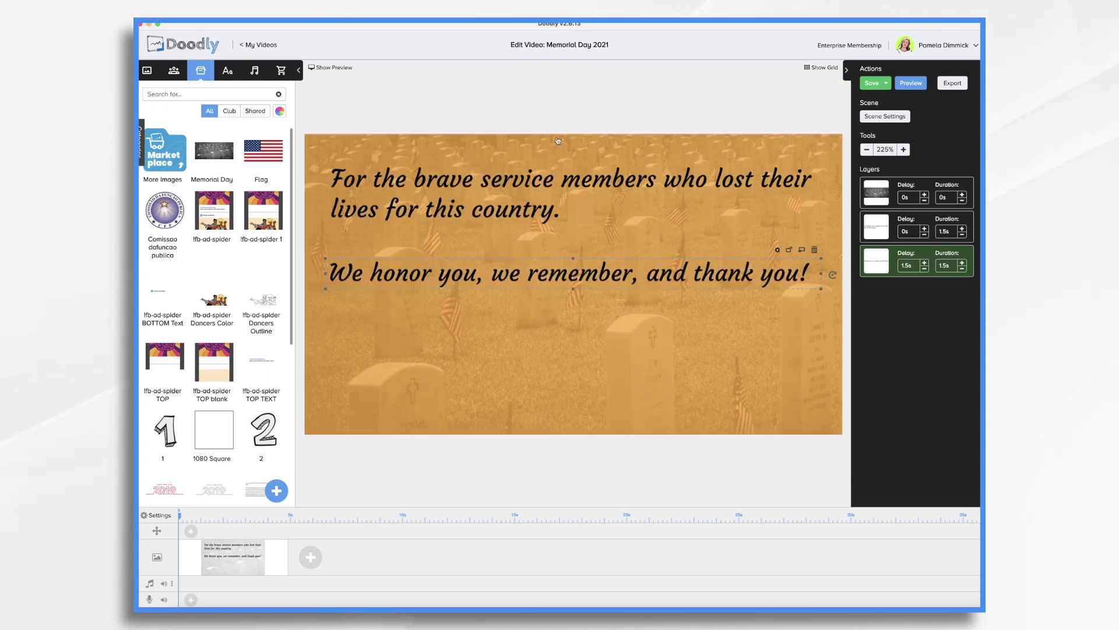
- Nudge the cemetery image slightly upward so it covers the canvas's upper edge
left_click(638, 143)
left_click_drag(637, 143, 637, 141)
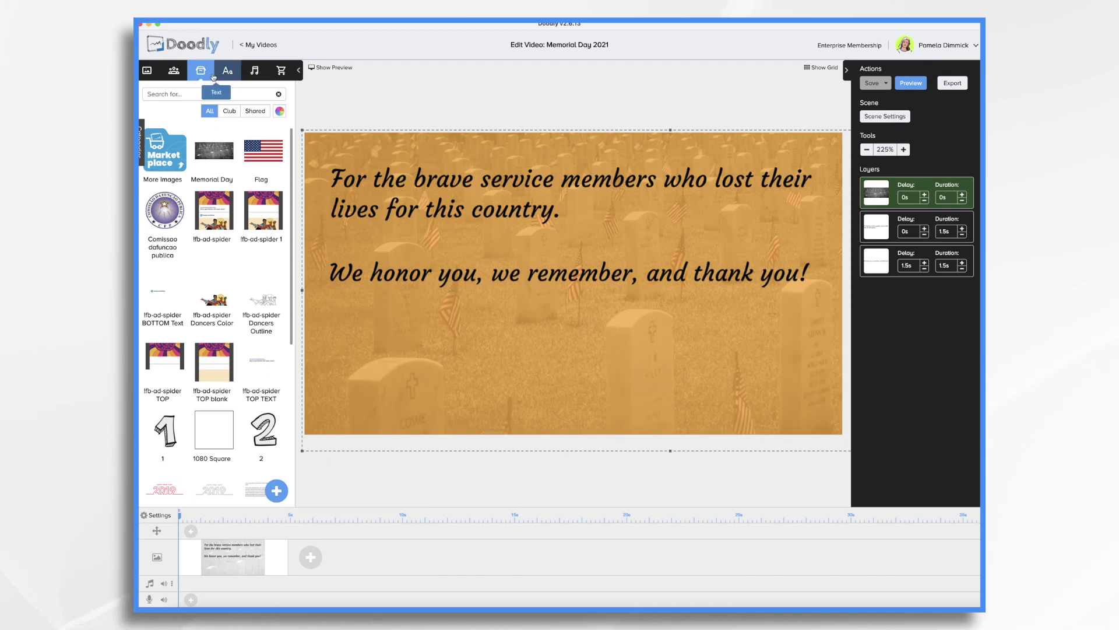
- Search the characters for "soldier", add Helen Soldier 1 to the canvas's lower-right corner, and shrink it to fit below the text
left_click(175, 73)
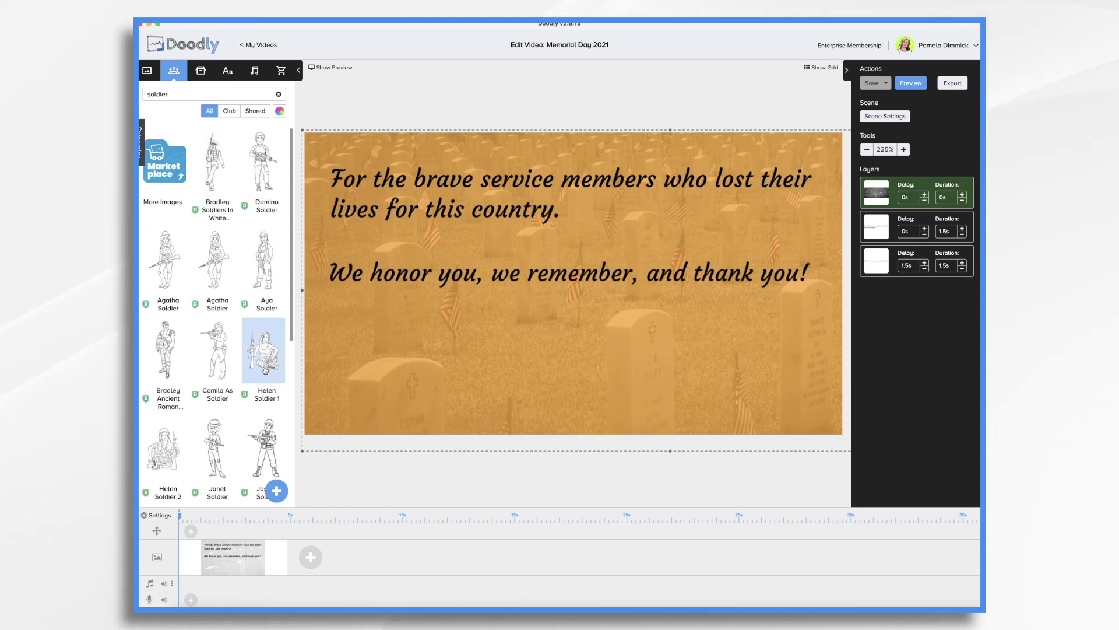
scroll(228, 255, "down", 5)
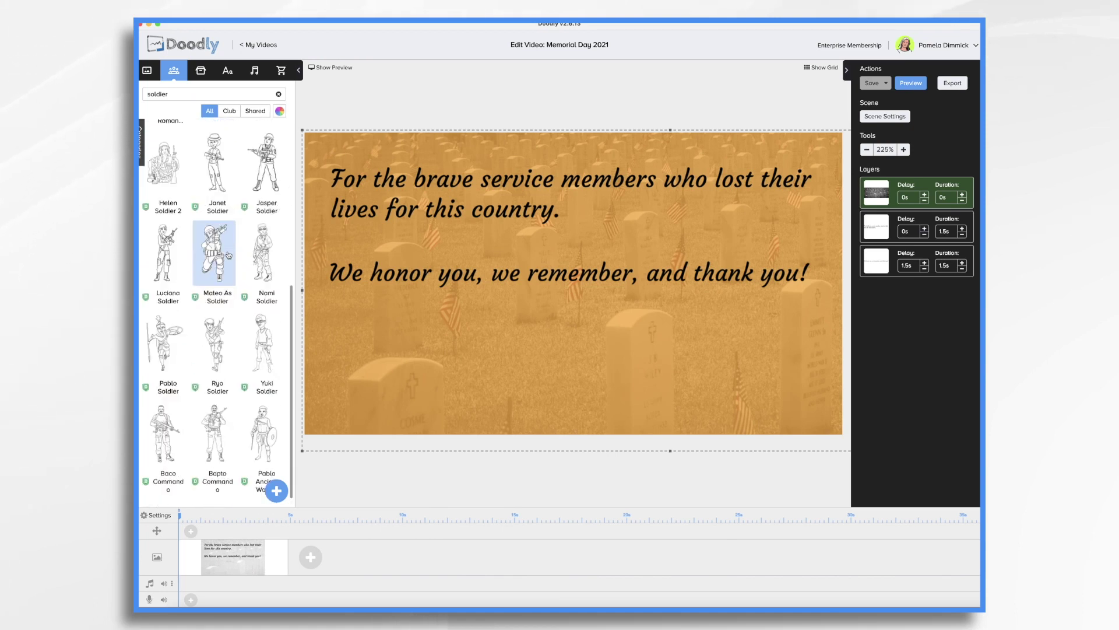
scroll(222, 269, "up", 5)
scroll(223, 271, "up", 1)
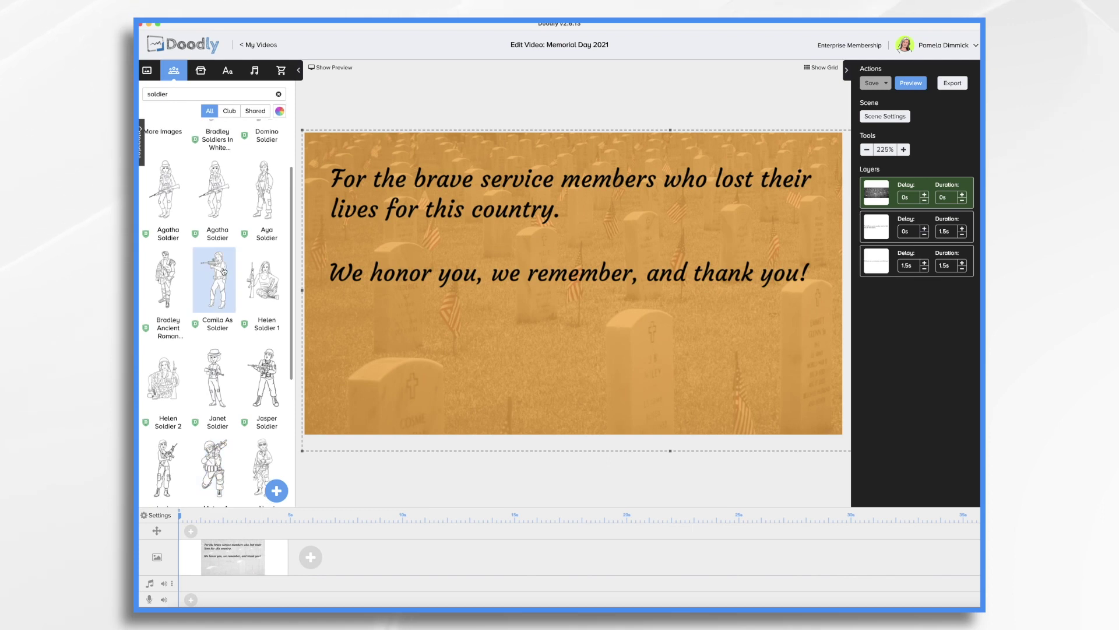
left_click_drag(265, 280, 758, 367)
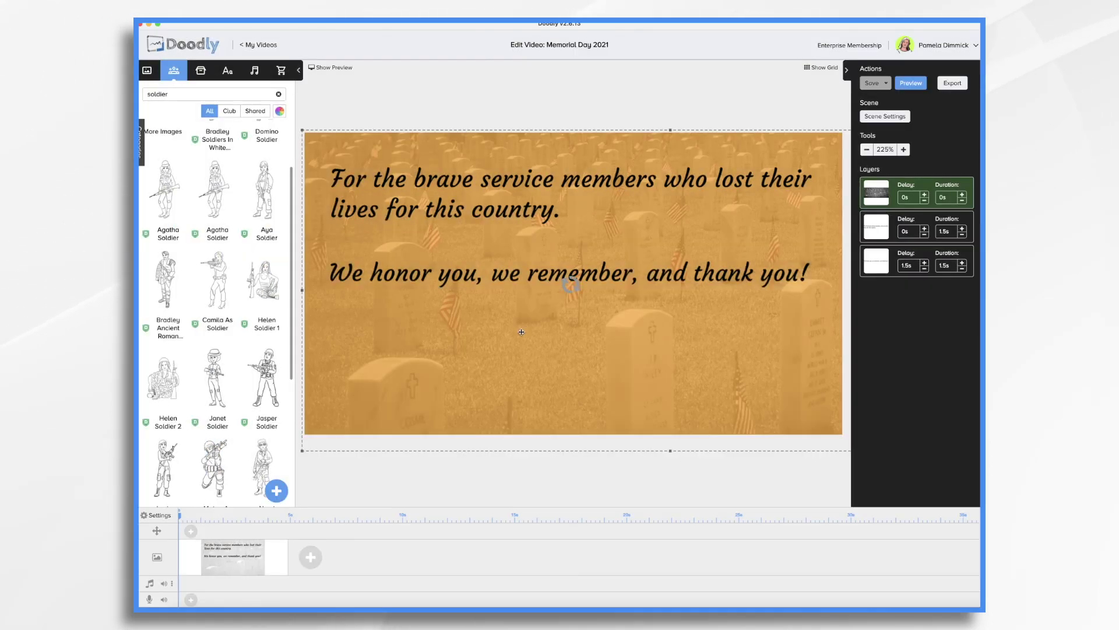
left_click(758, 368)
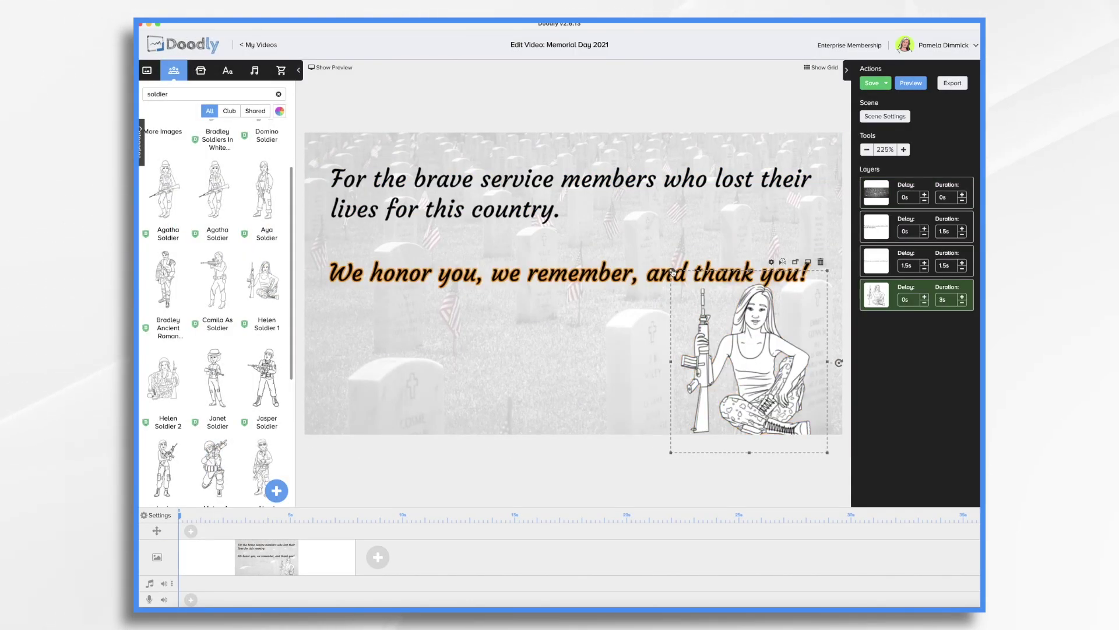
left_click_drag(673, 273, 719, 307)
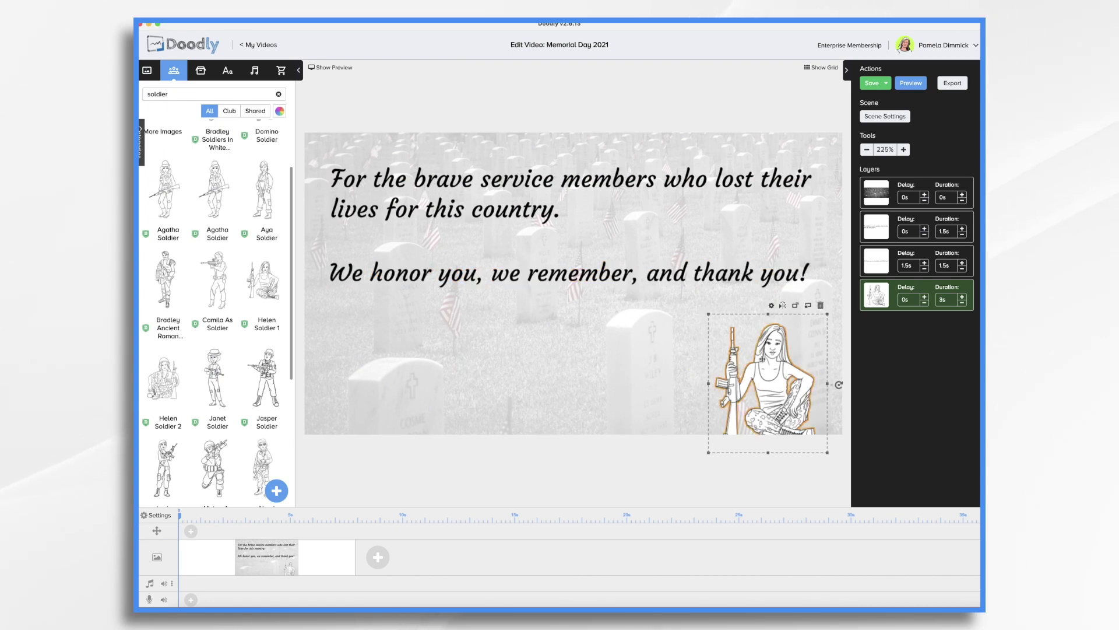
left_click_drag(764, 358, 760, 348)
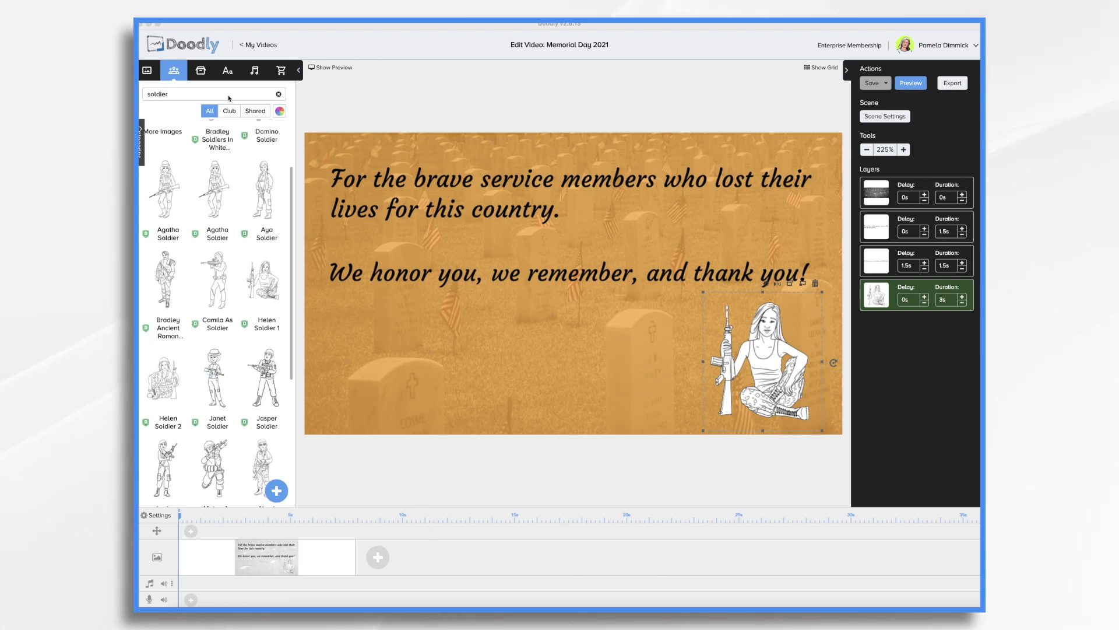
- Browse the Music category of the audio library and add the track "Grace" to the start of the music timeline
left_click(256, 71)
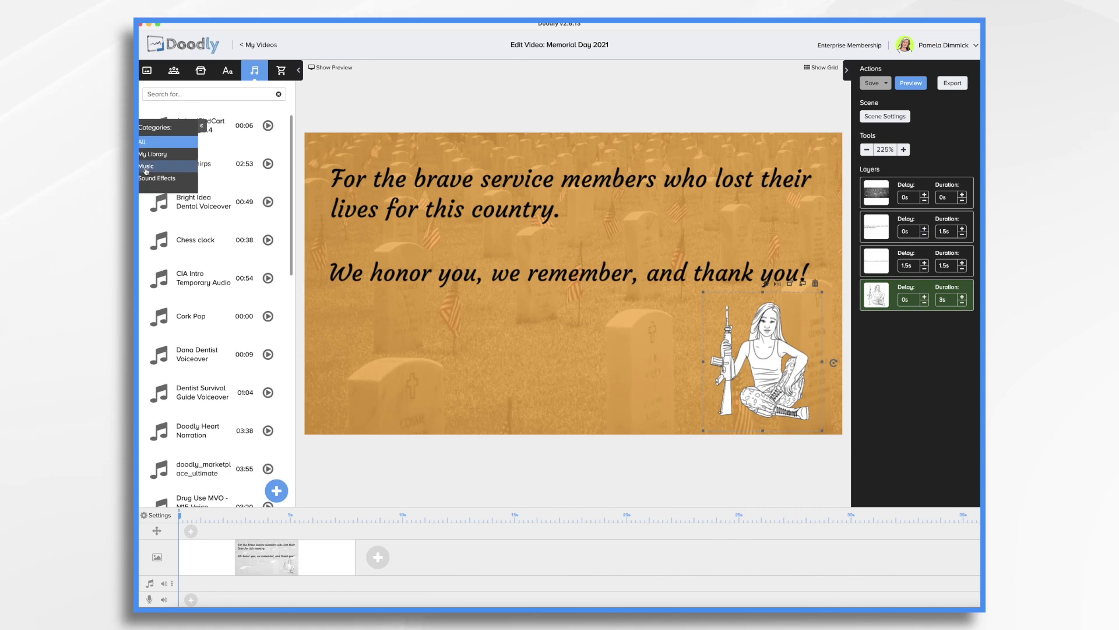
left_click(146, 167)
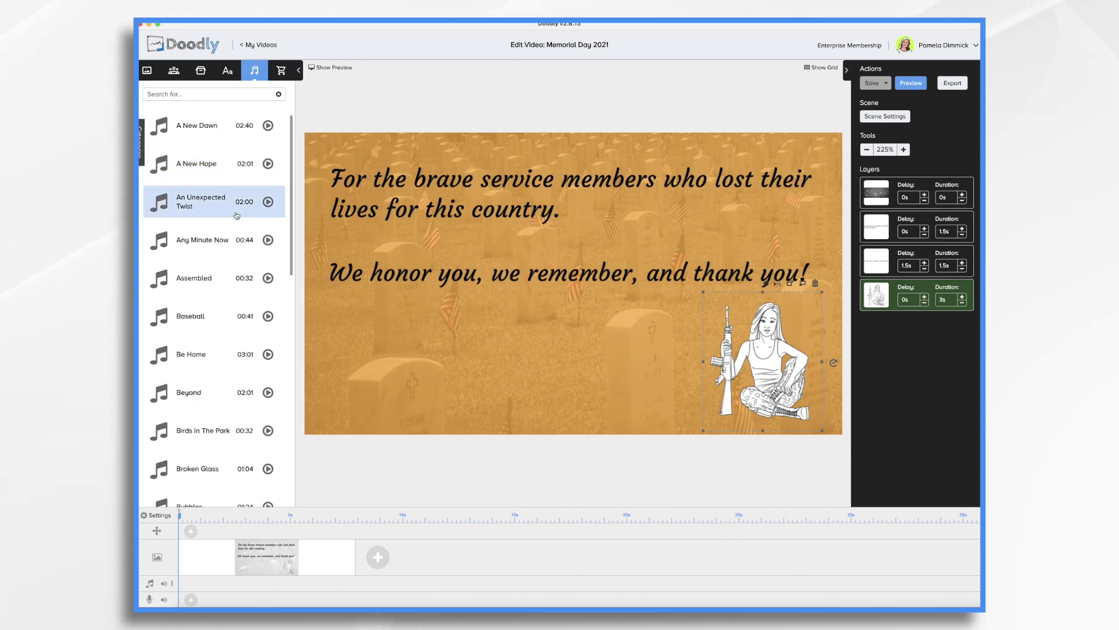
scroll(237, 216, "down", 3)
scroll(236, 216, "down", 5)
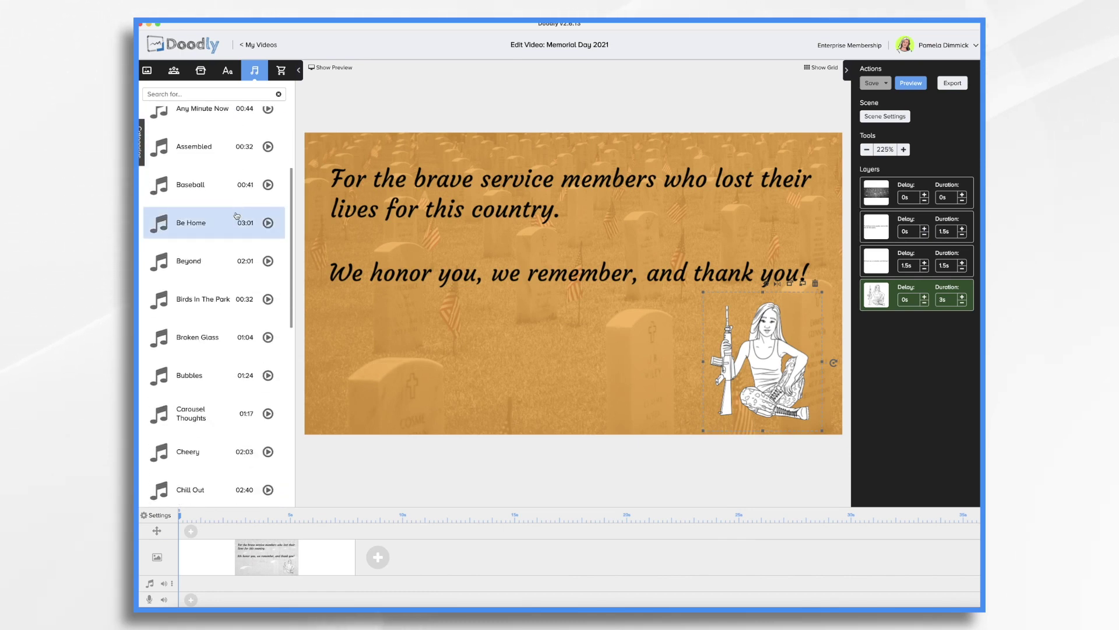
scroll(236, 216, "down", 1)
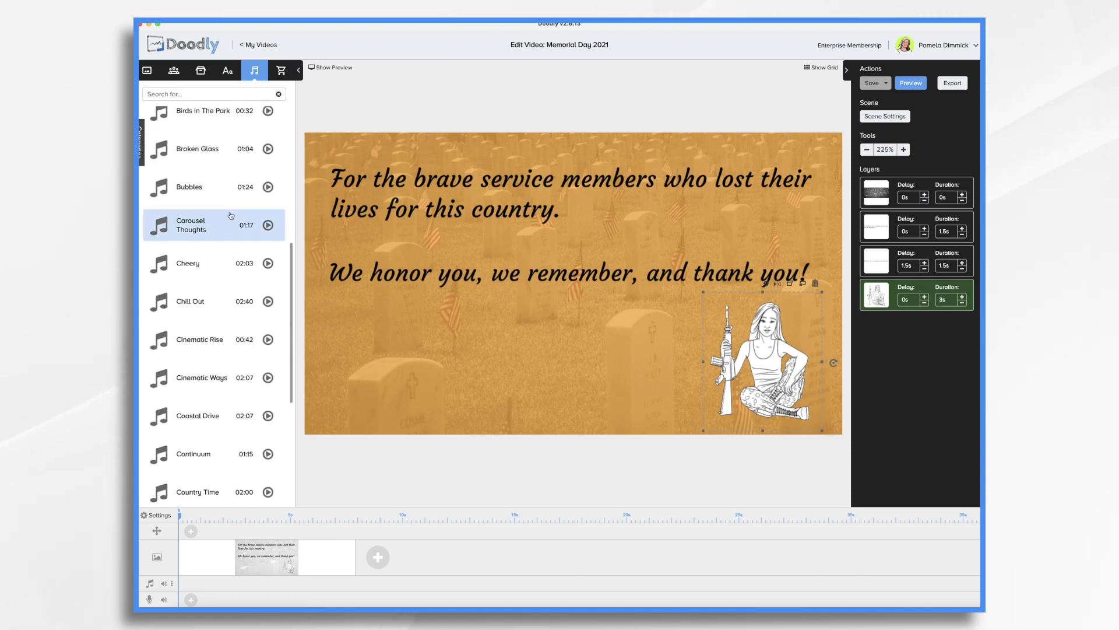
scroll(205, 269, "down", 2)
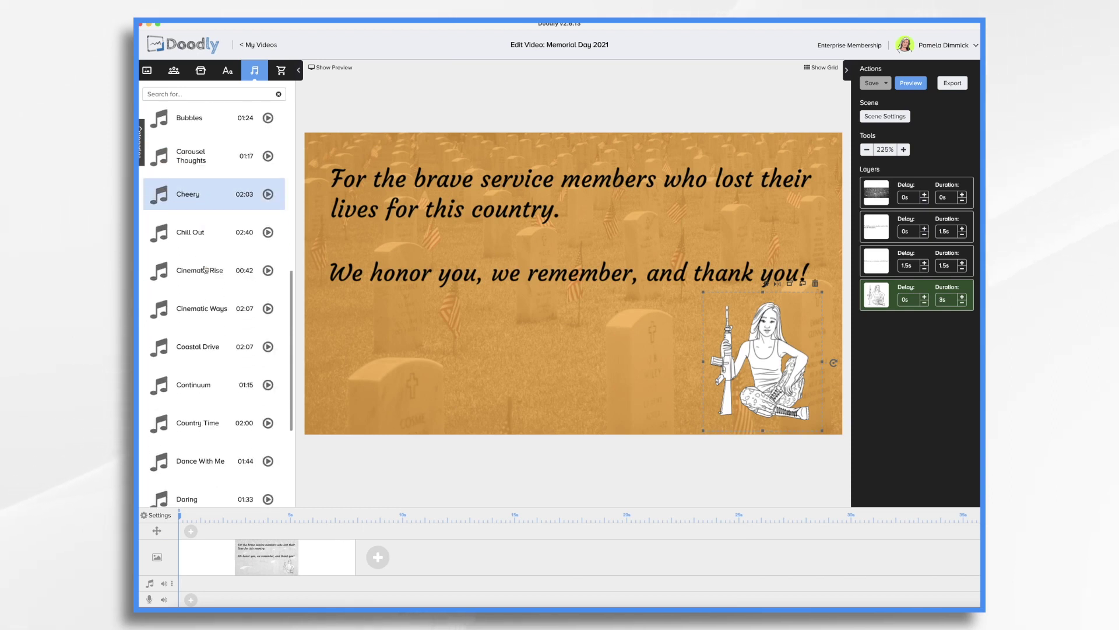
scroll(205, 269, "down", 9)
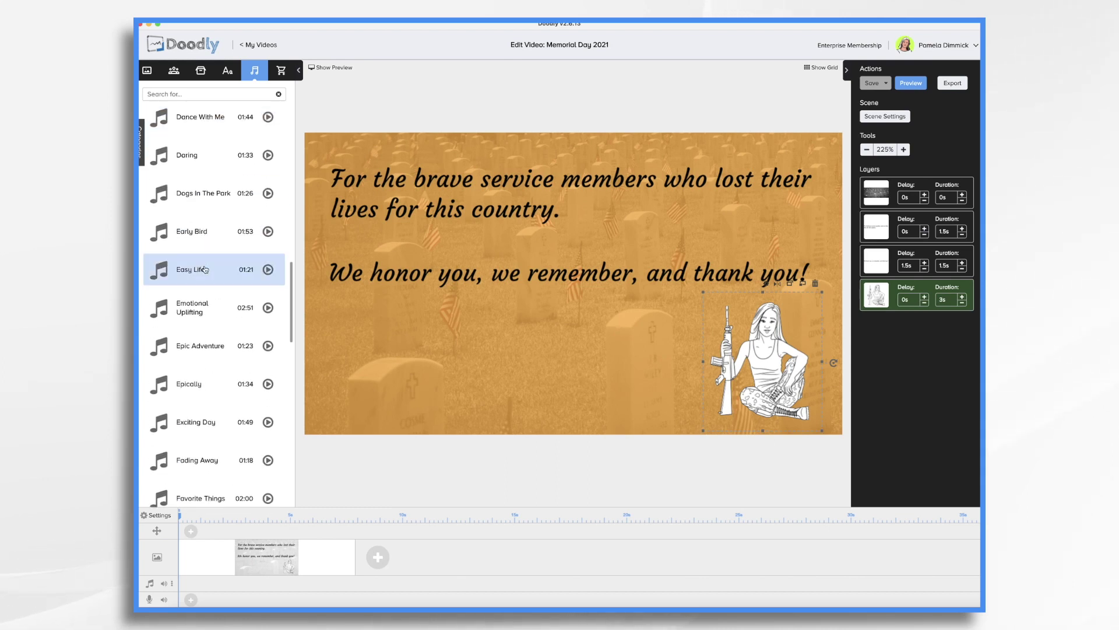
scroll(205, 269, "down", 6)
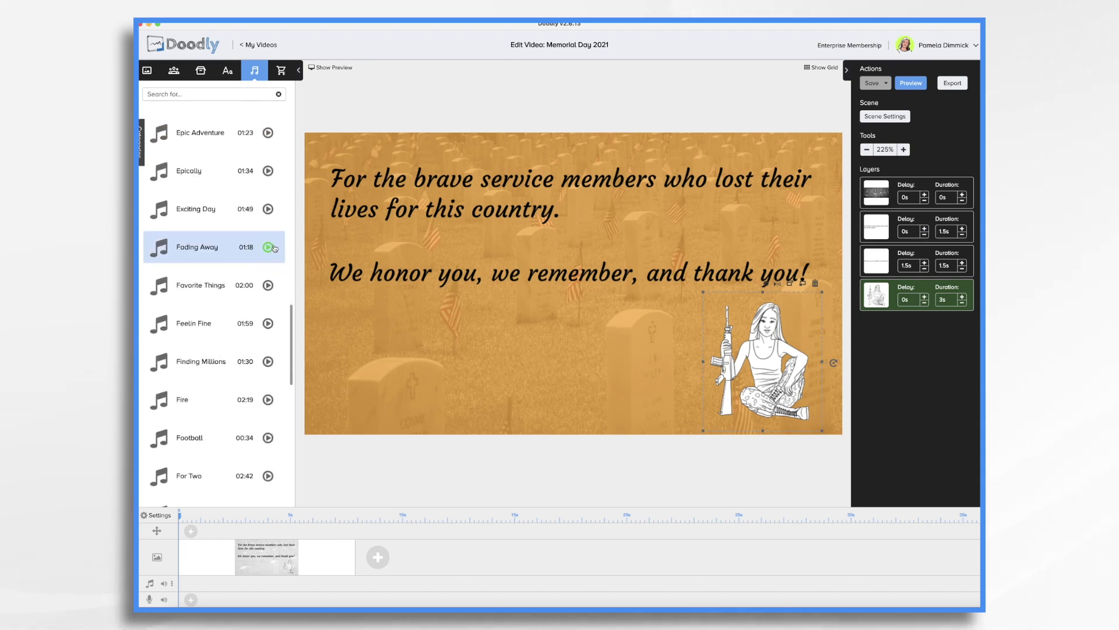
scroll(270, 339, "down", 12)
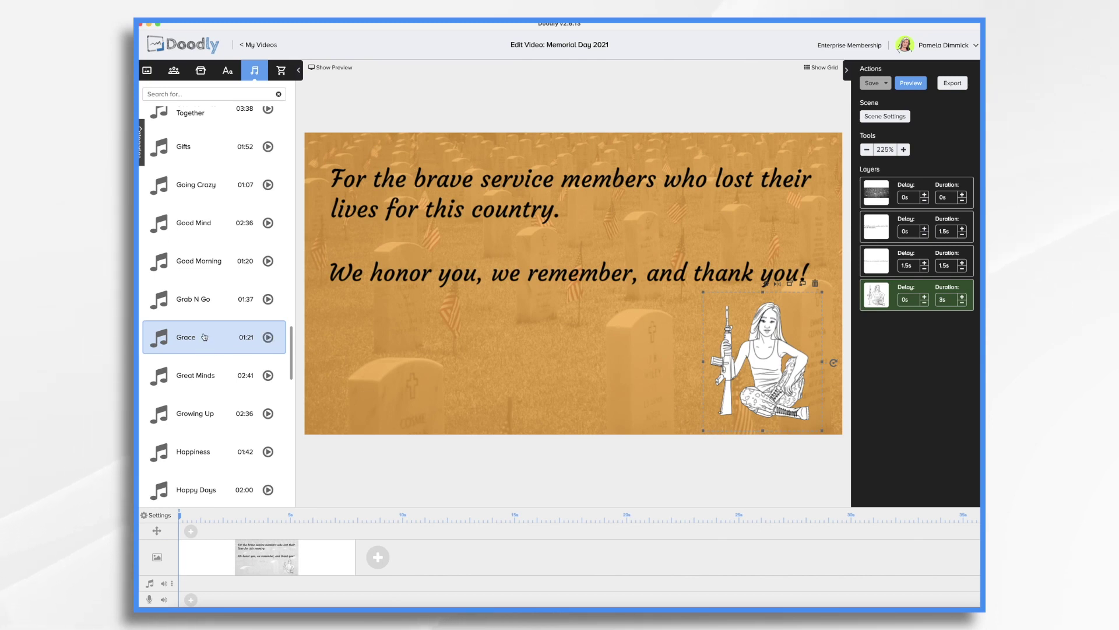
left_click_drag(203, 336, 217, 582)
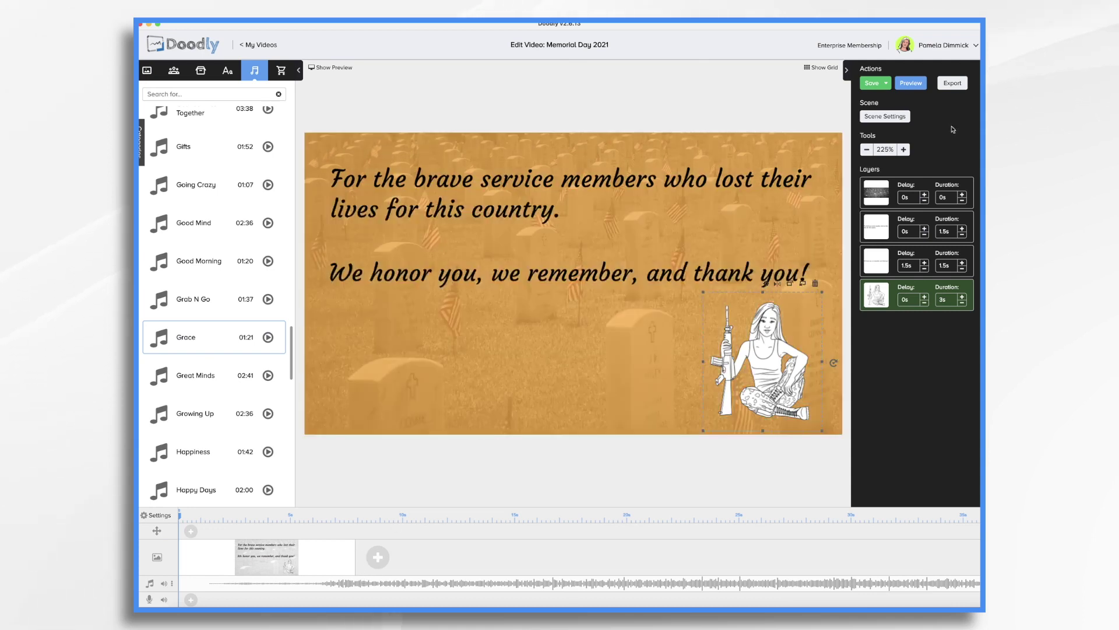
- Set the scene's extra time at the end to 7s and apply the scene settings
left_click(886, 115)
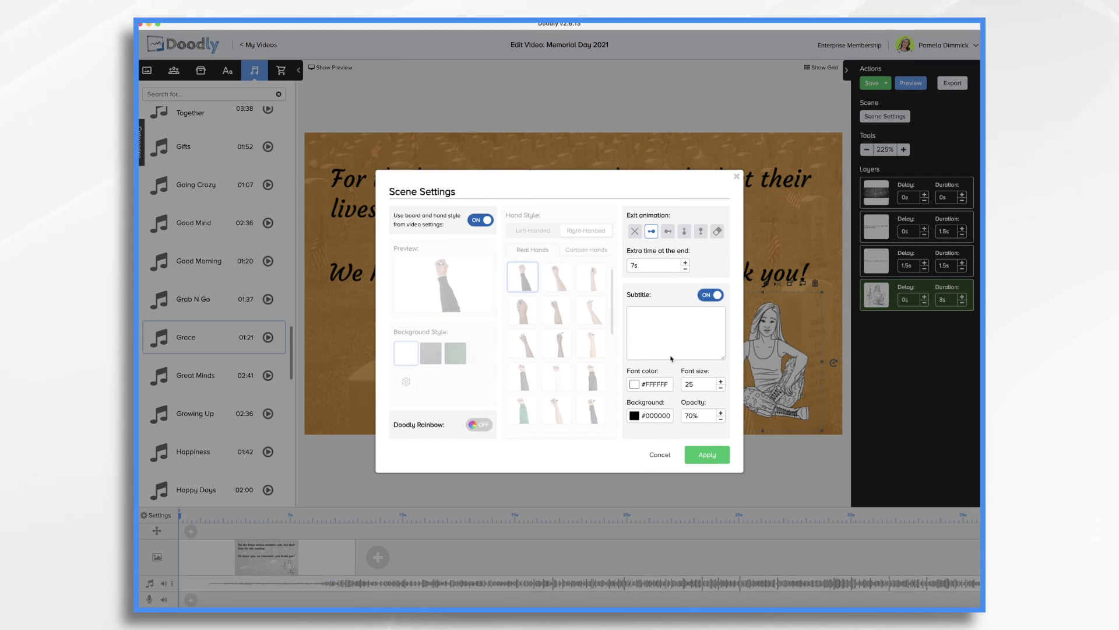
left_click(705, 454)
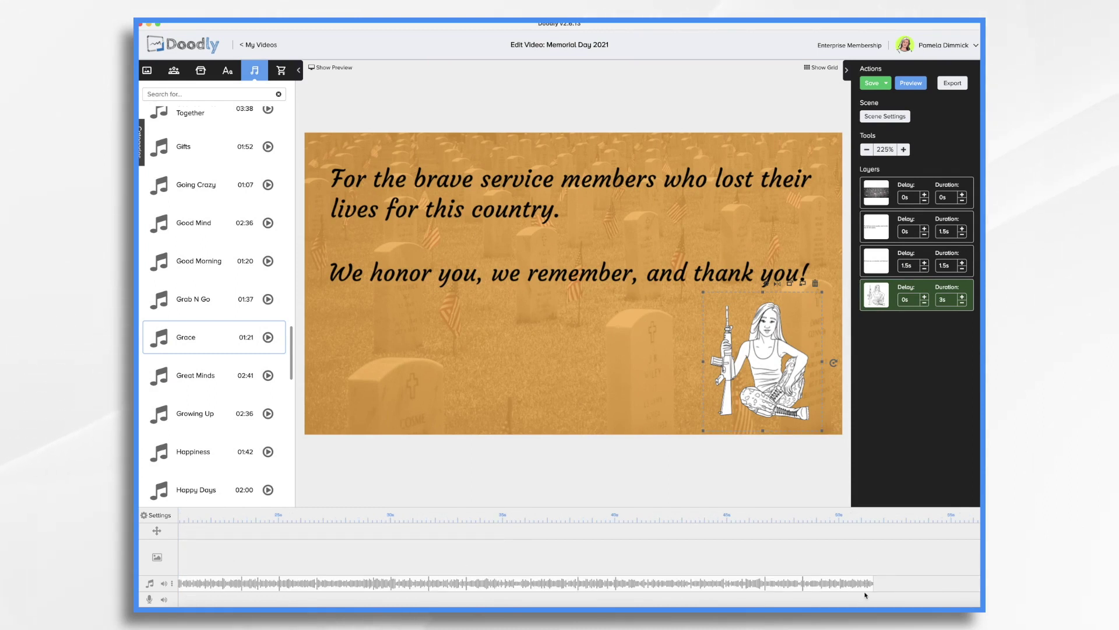
- Trim the end of the Grace music track to match the scene's end and add a fade-out
left_click_drag(874, 582, 456, 583)
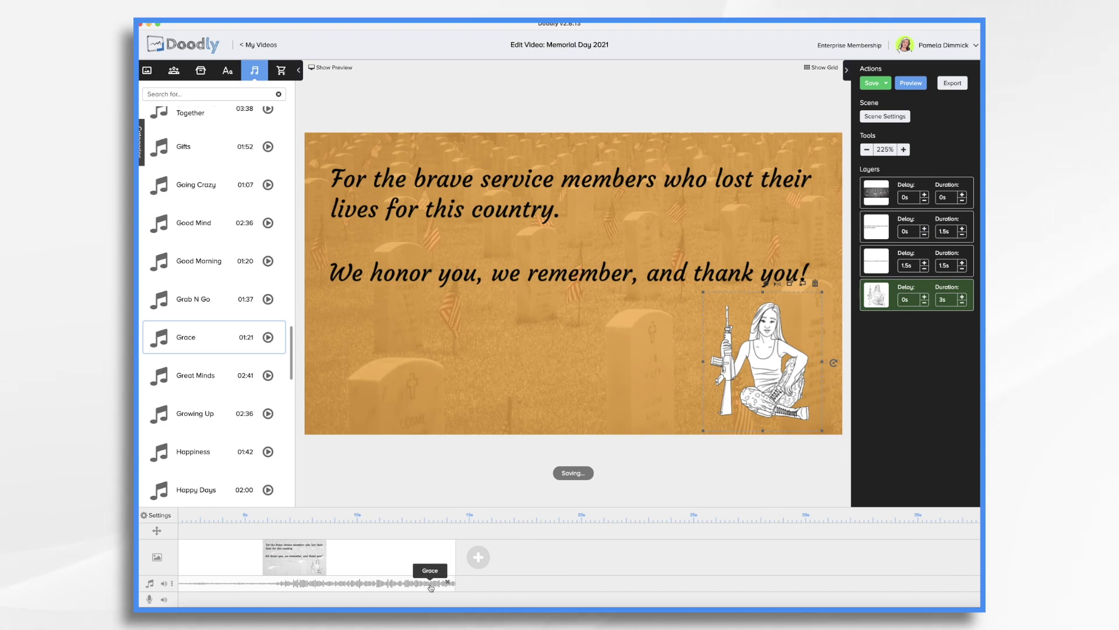
right_click(431, 586)
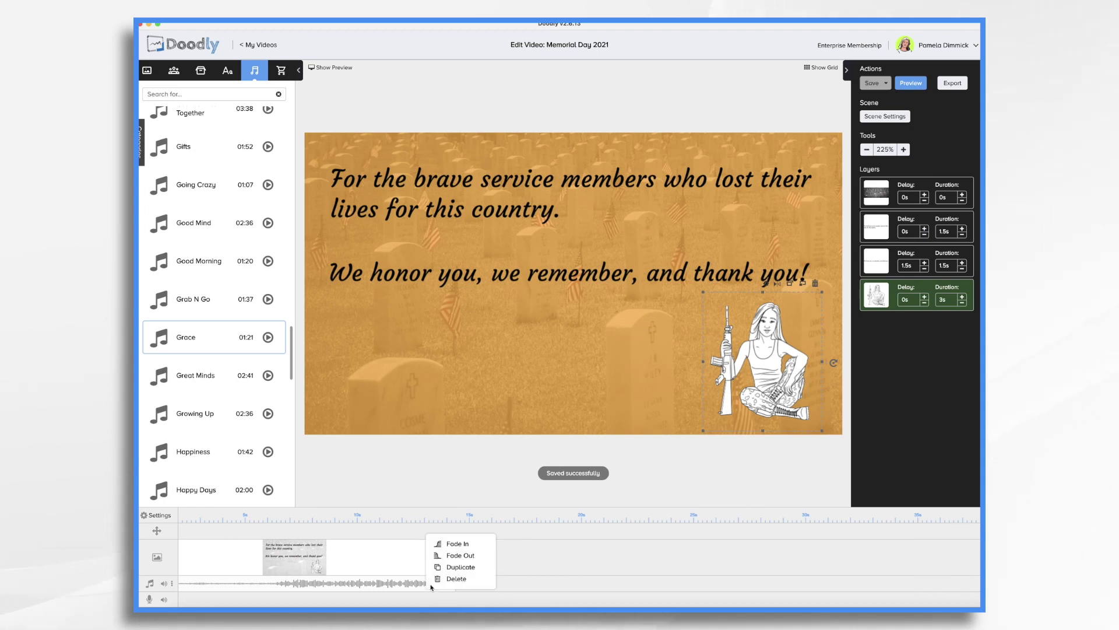
left_click(452, 555)
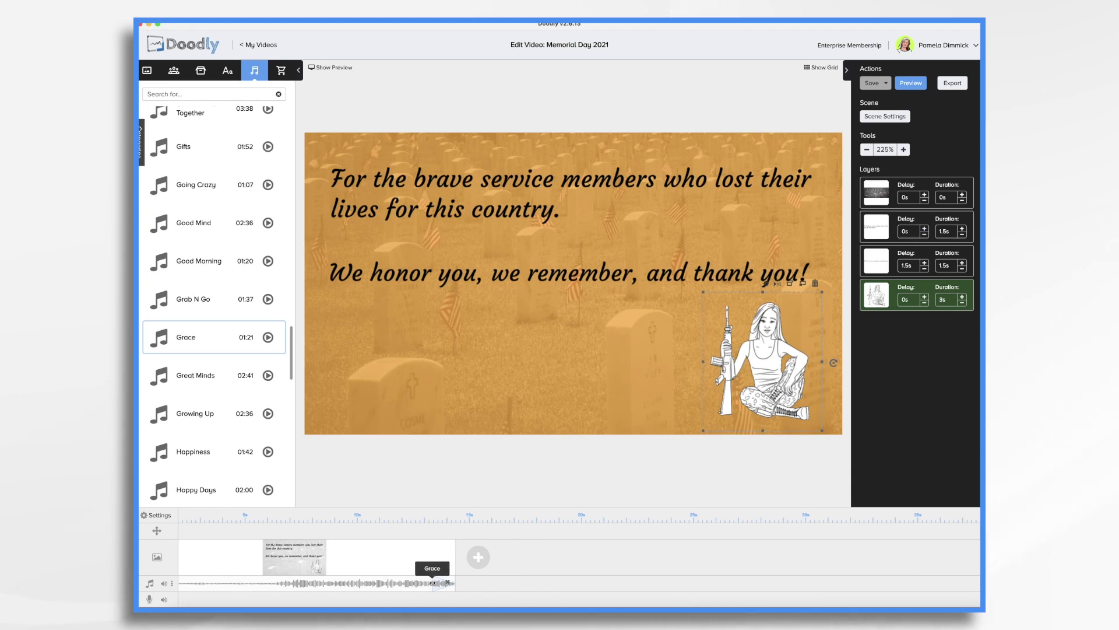
- Lengthen the fade-out of the Grace music track to start around the 10-second mark, and preview the video
left_click_drag(433, 582, 354, 584)
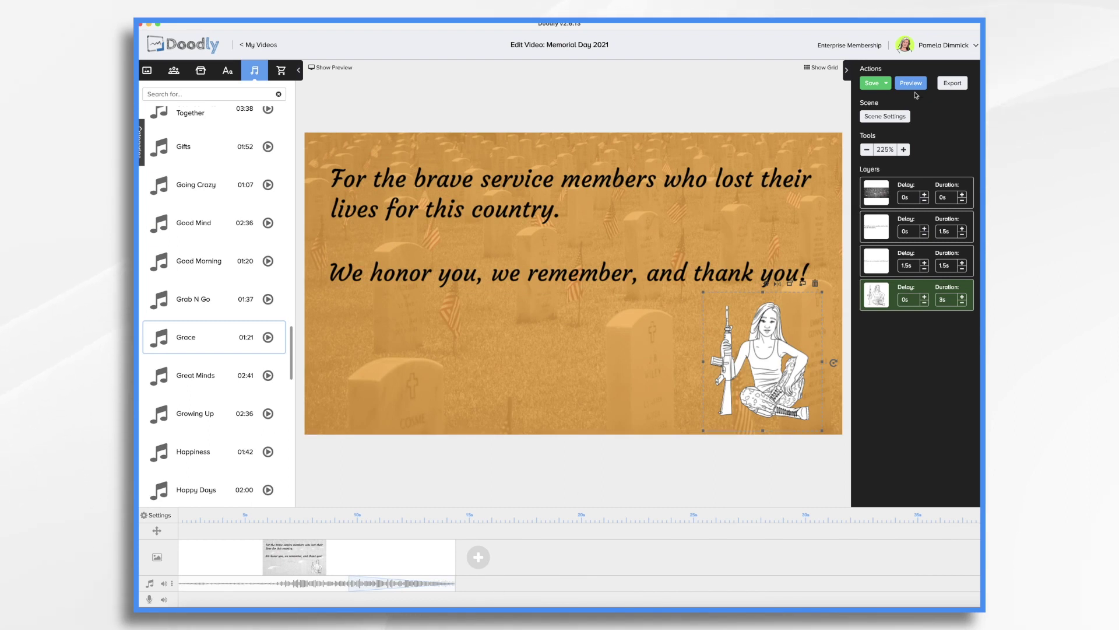
left_click(917, 84)
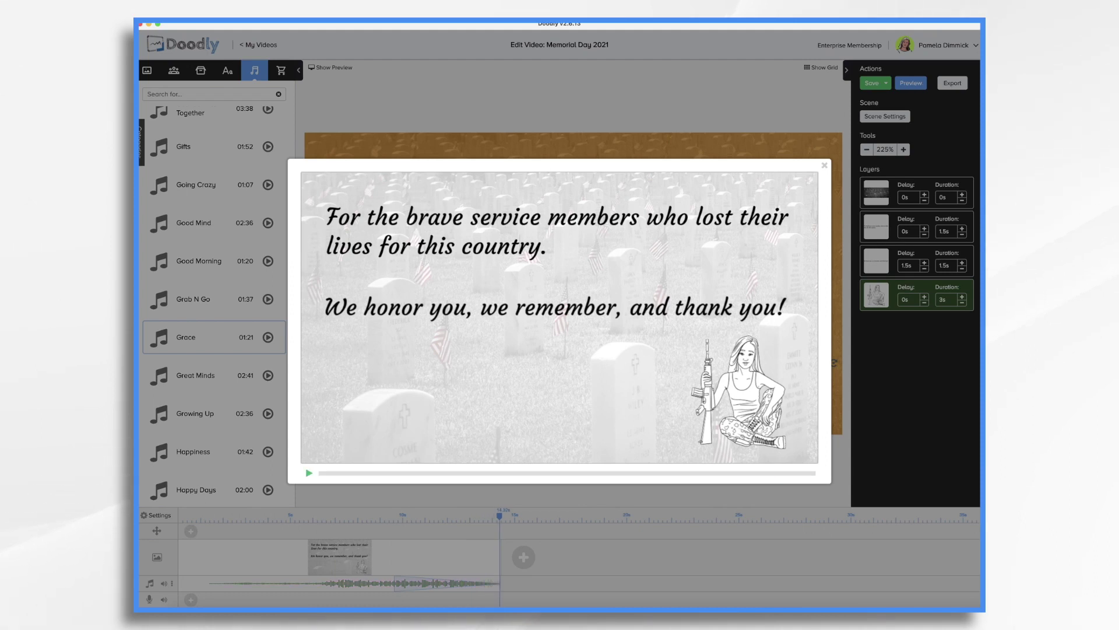
left_click(825, 166)
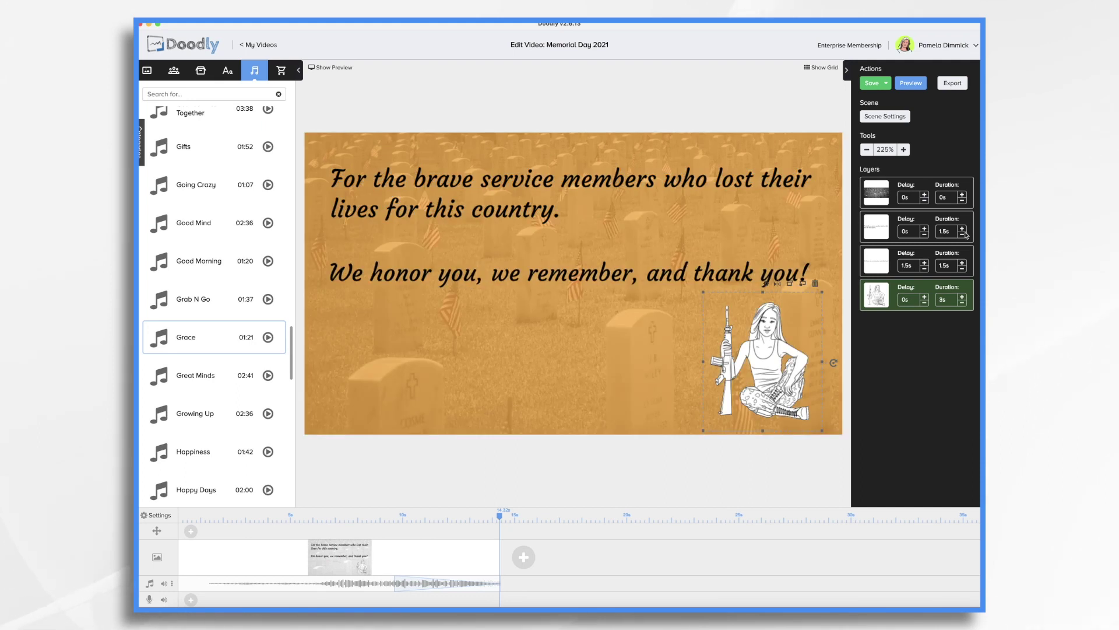
- Set the delay of the first text layer to 2s and its duration to 2.5s
left_click(924, 229)
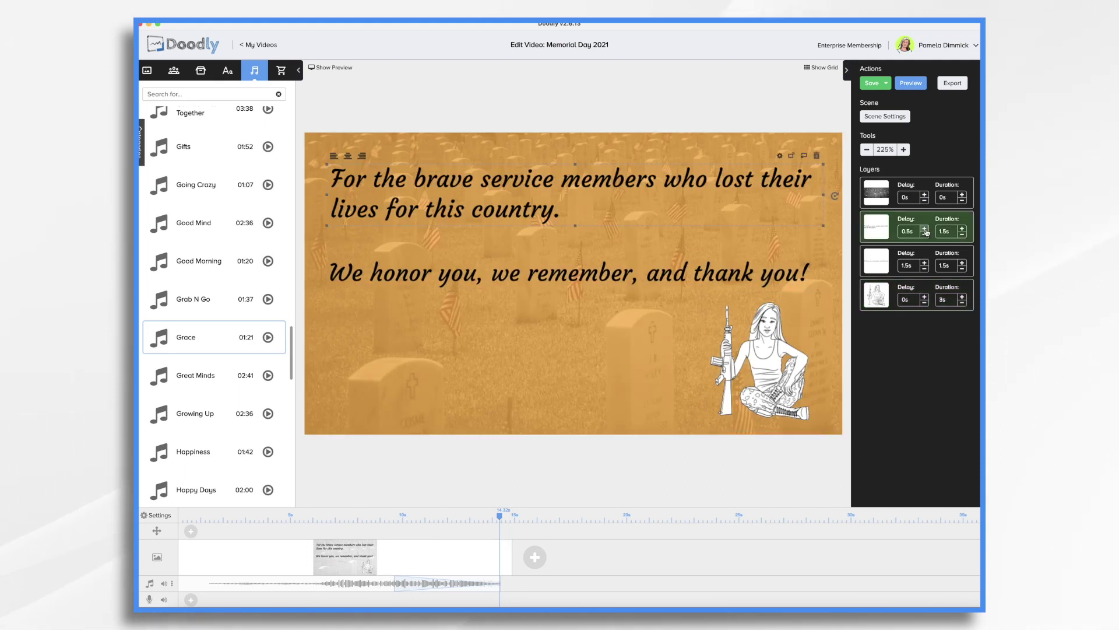
left_click(925, 229)
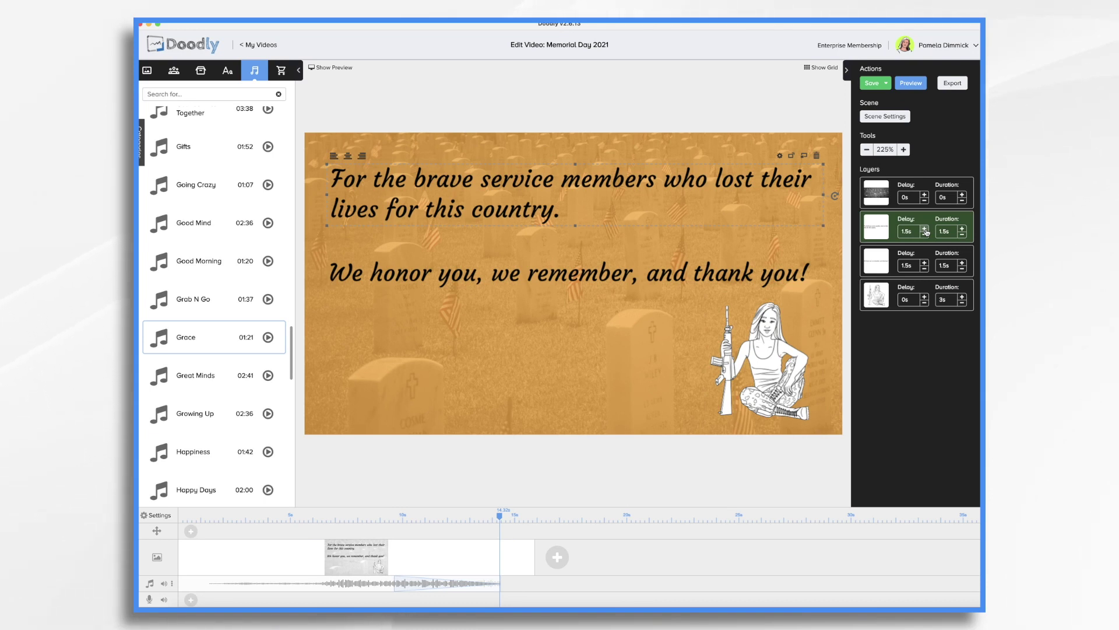
left_click(925, 229)
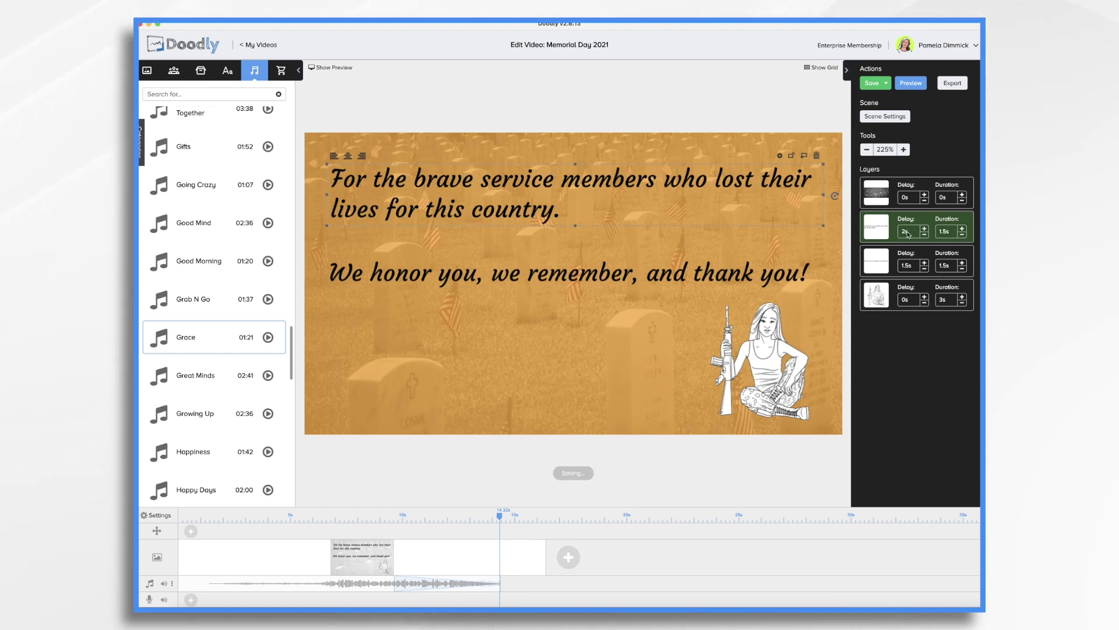
left_click(963, 229)
left_click(963, 229)
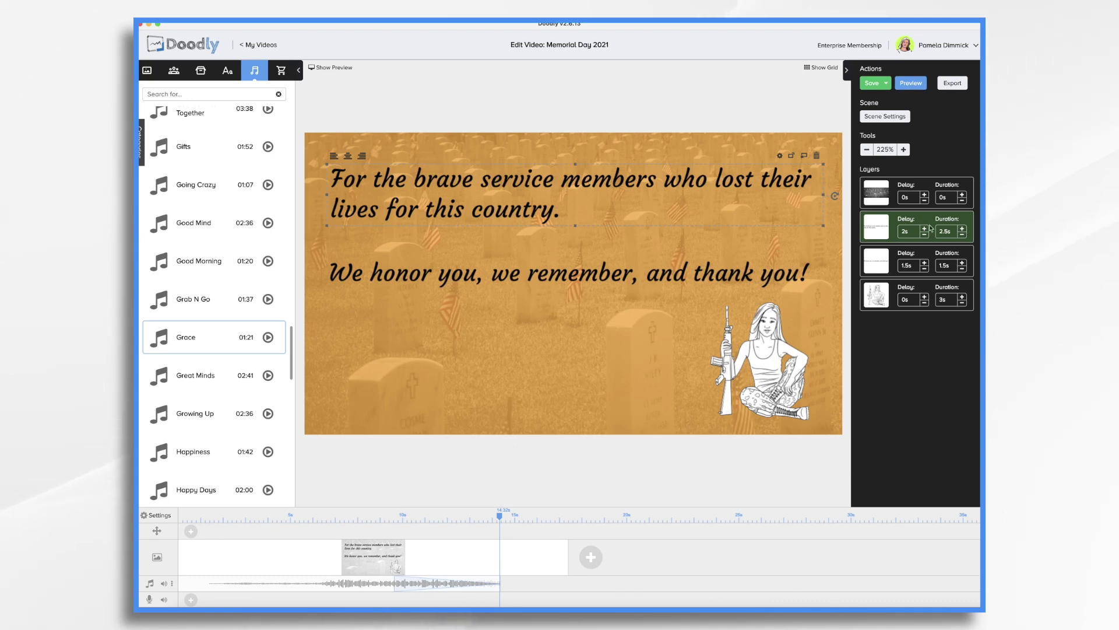
- Set the "We honor you" text layer's delay to 2s and duration to 2.5s, and the soldier layer's delay to 1s
left_click(925, 262)
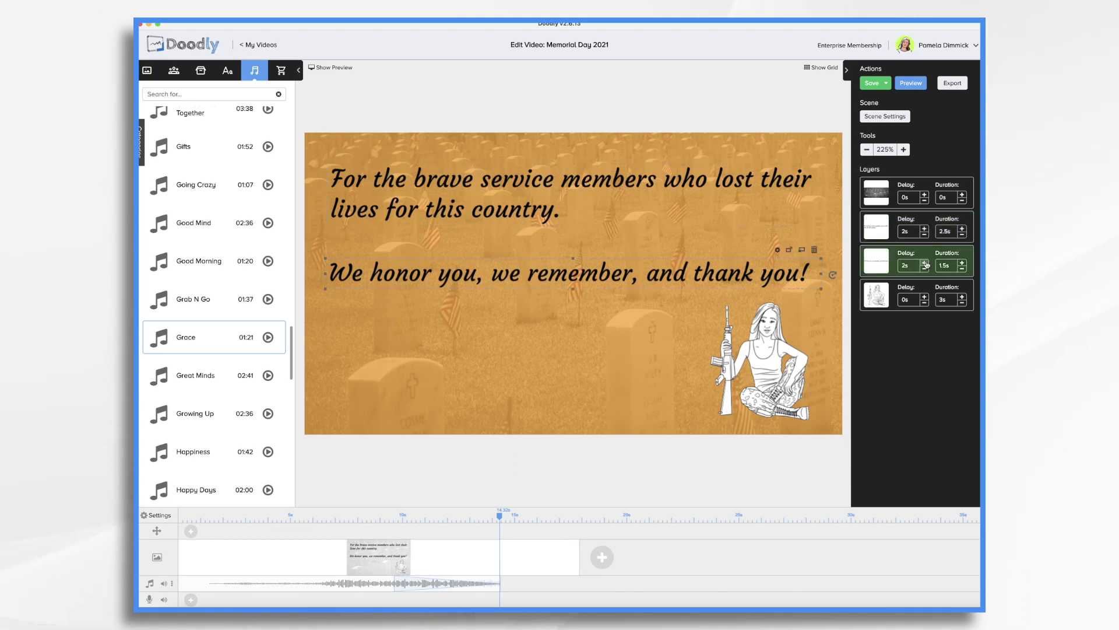
left_click(962, 264)
left_click(963, 264)
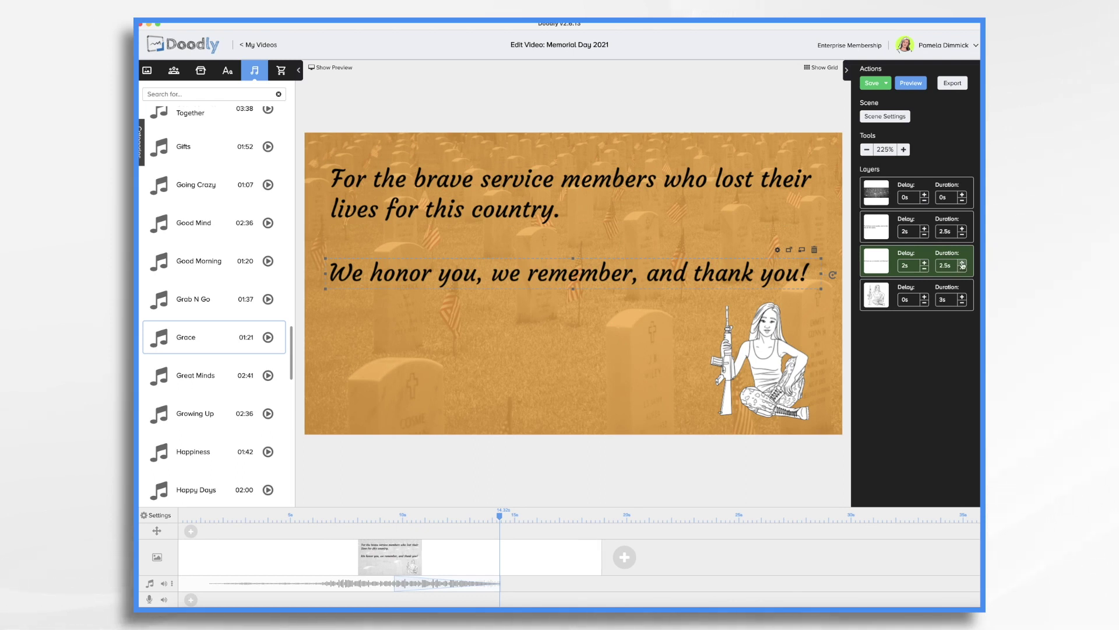
left_click(925, 297)
left_click(925, 297)
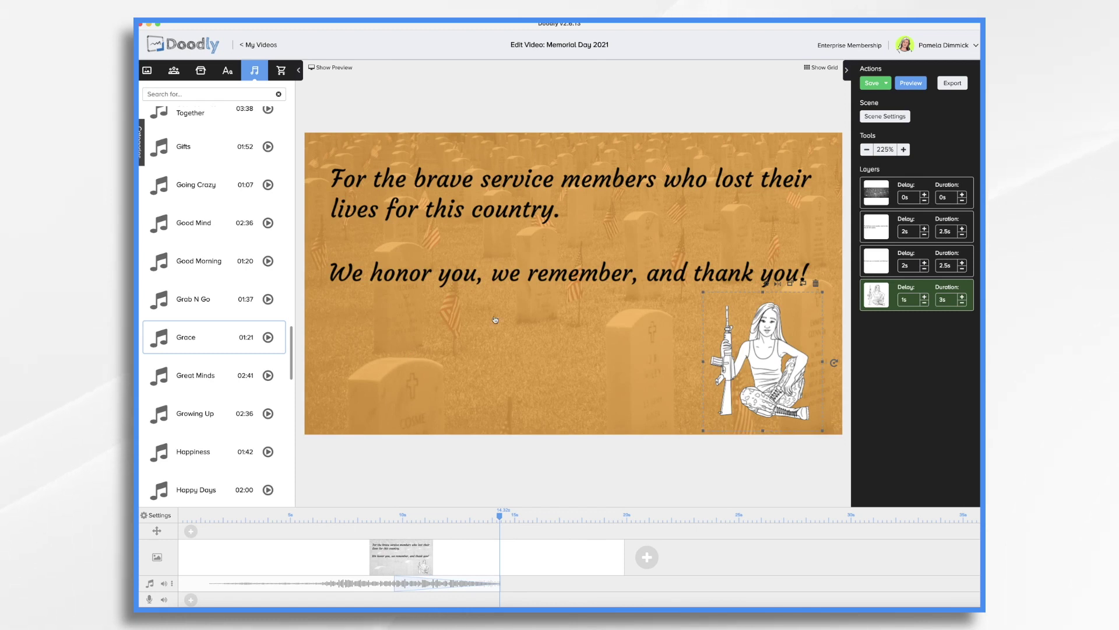
- Extend the Grace music track to the scene's end and move the soldier layer ahead of the "We honor you" text layer
left_click(501, 580)
left_click_drag(501, 580, 624, 580)
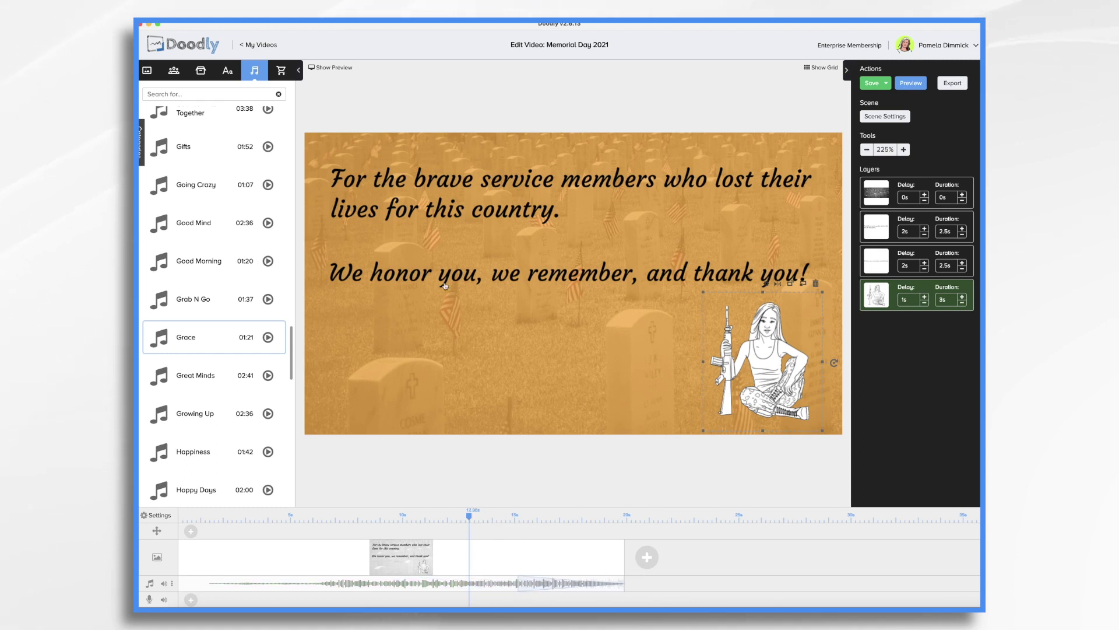
mouse_move(164, 587)
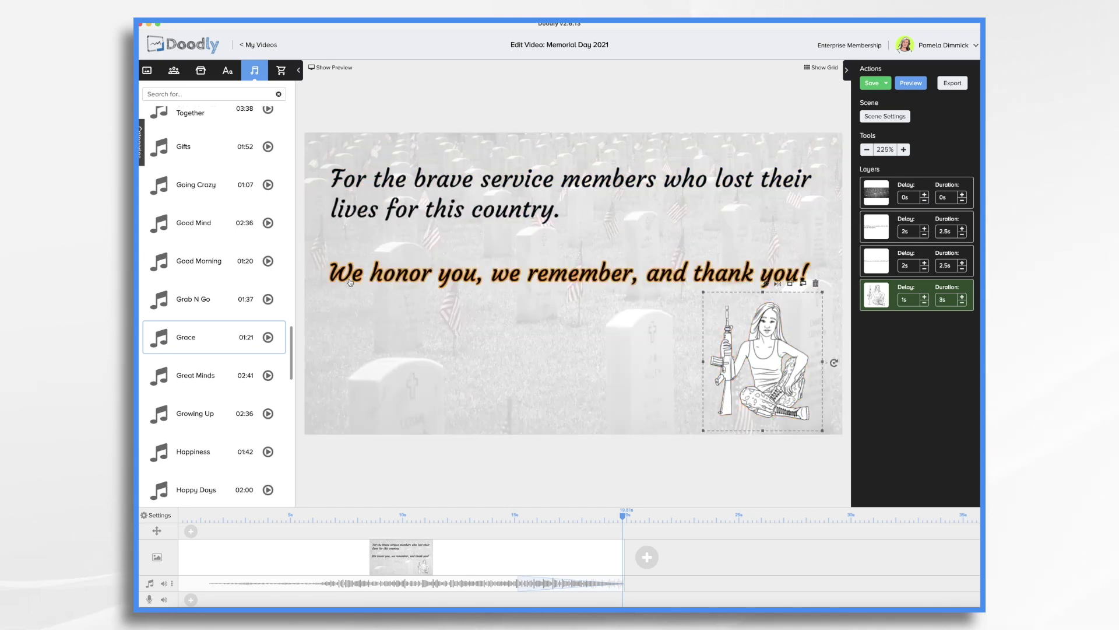
left_click_drag(883, 295, 882, 258)
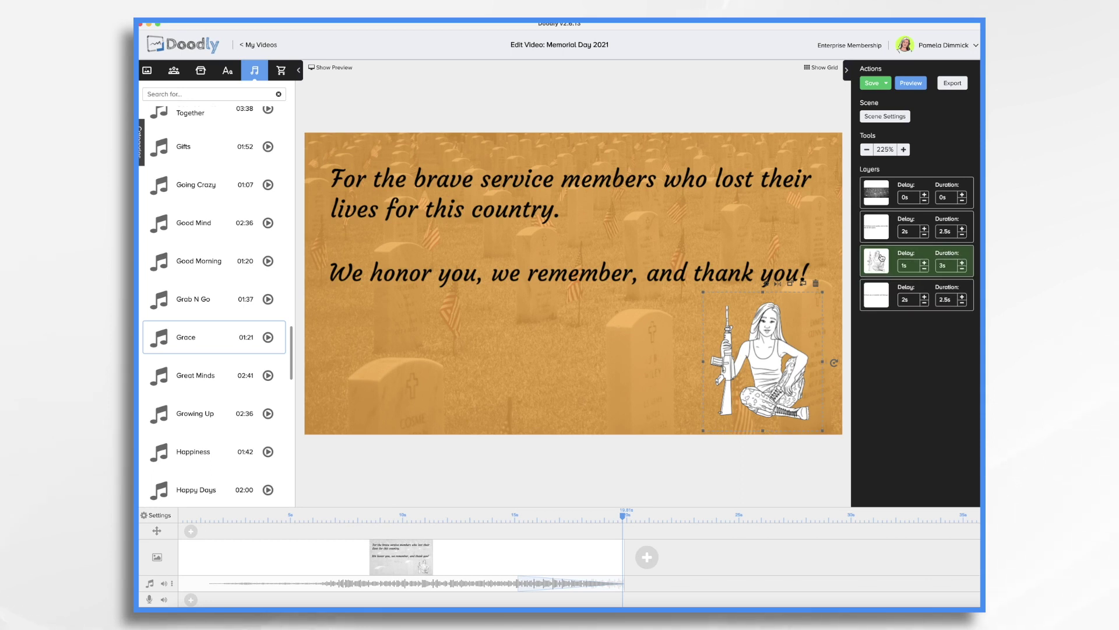
- Search the props for "army" and add the Army Jeep to the canvas's lower-left corner, flipped to face right
left_click(174, 72)
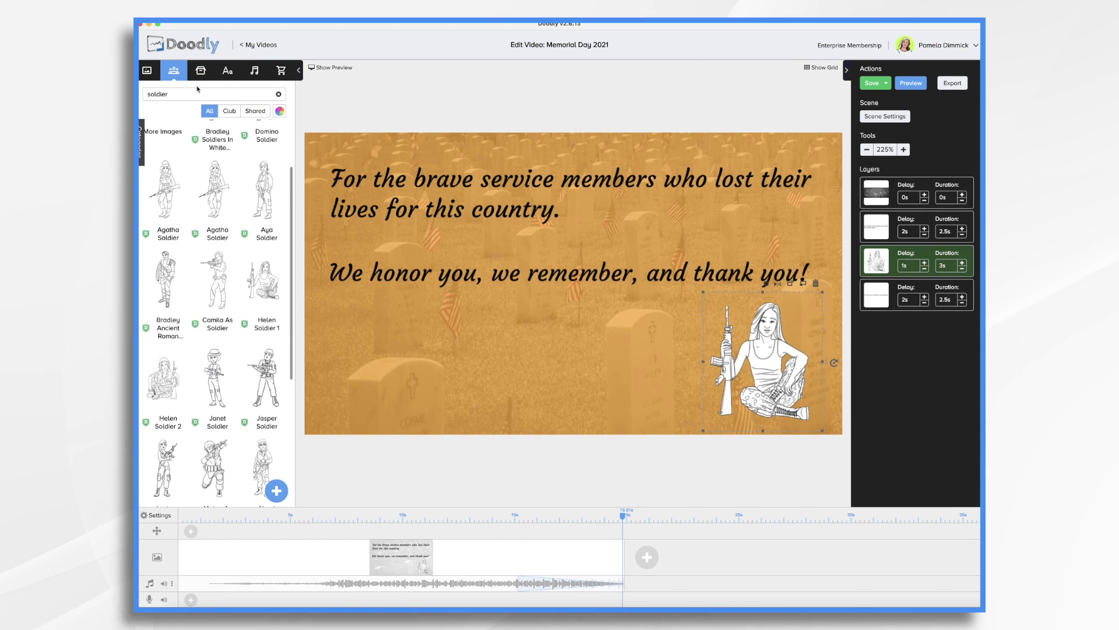
left_click(201, 72)
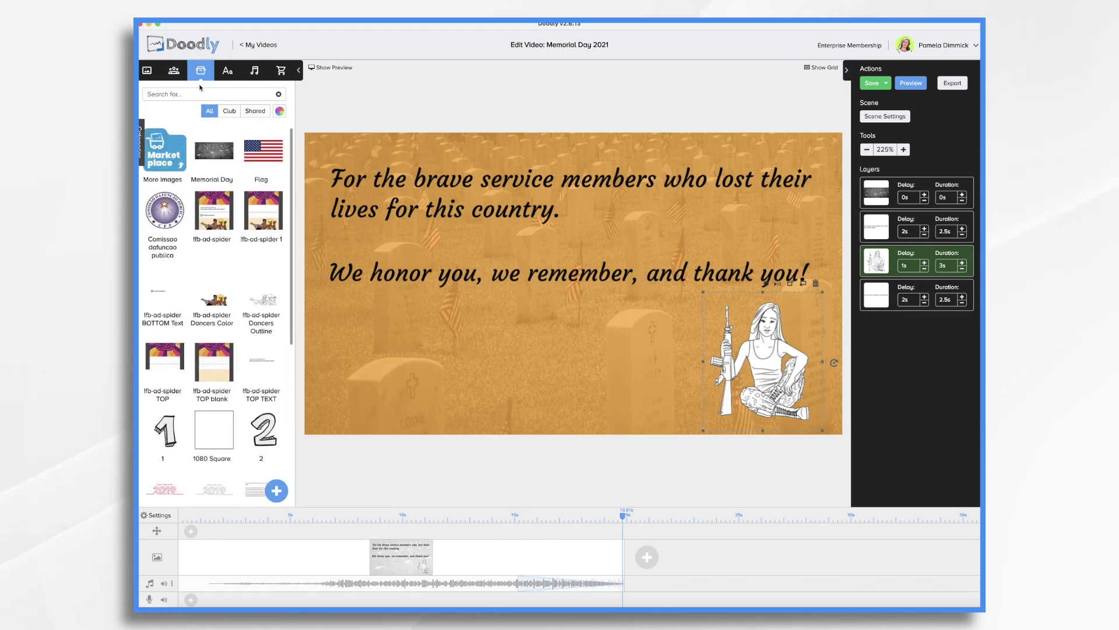
type("army")
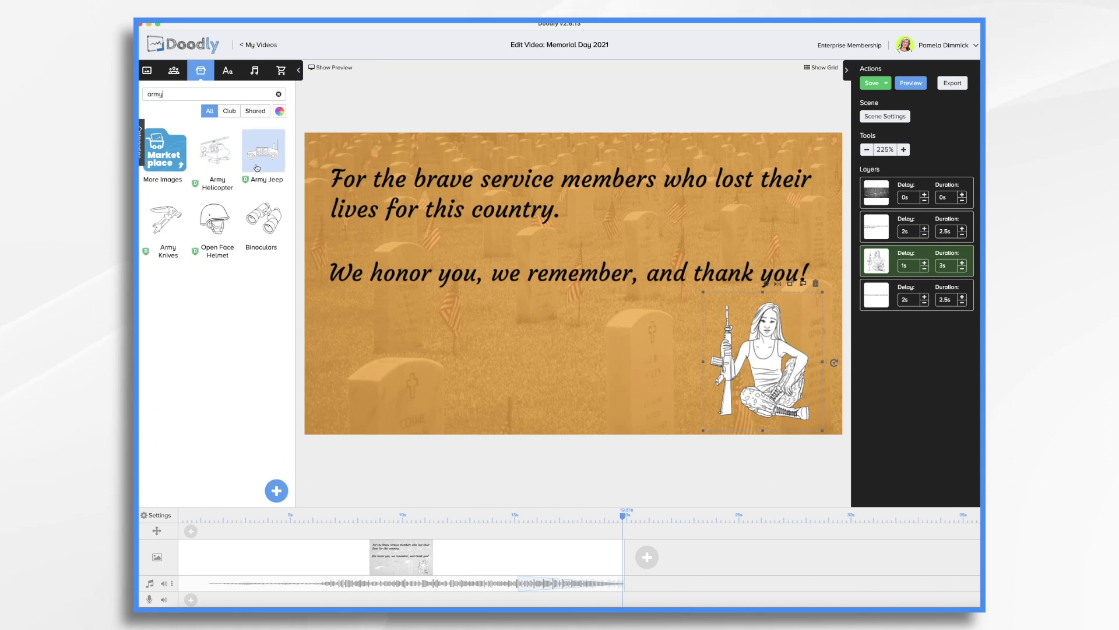
left_click_drag(263, 151, 373, 359)
left_click(527, 330)
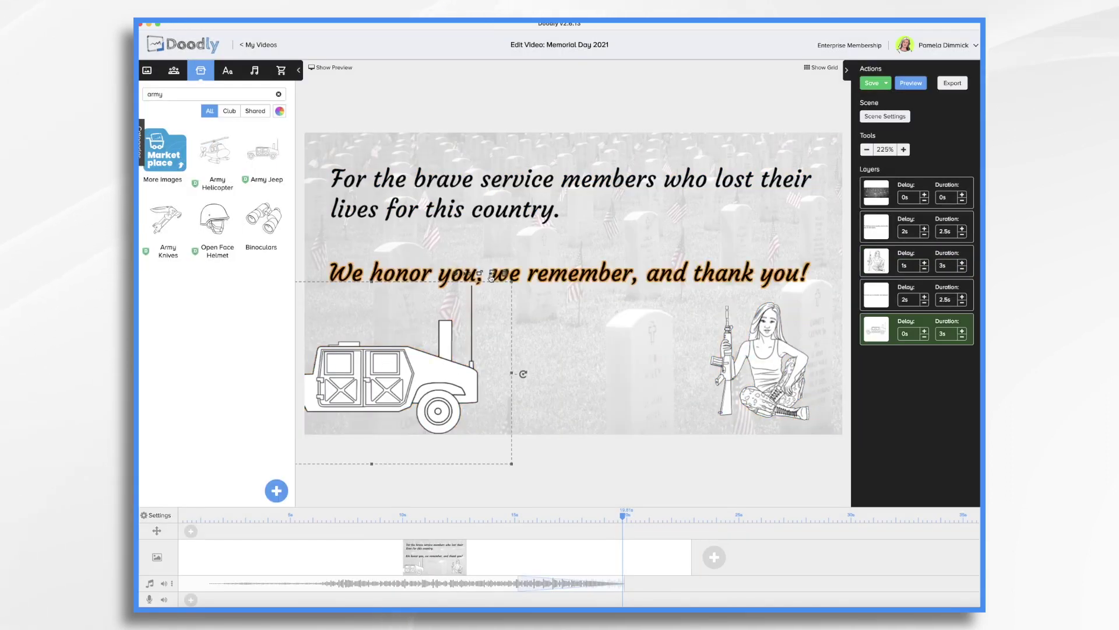
left_click_drag(461, 275, 512, 269)
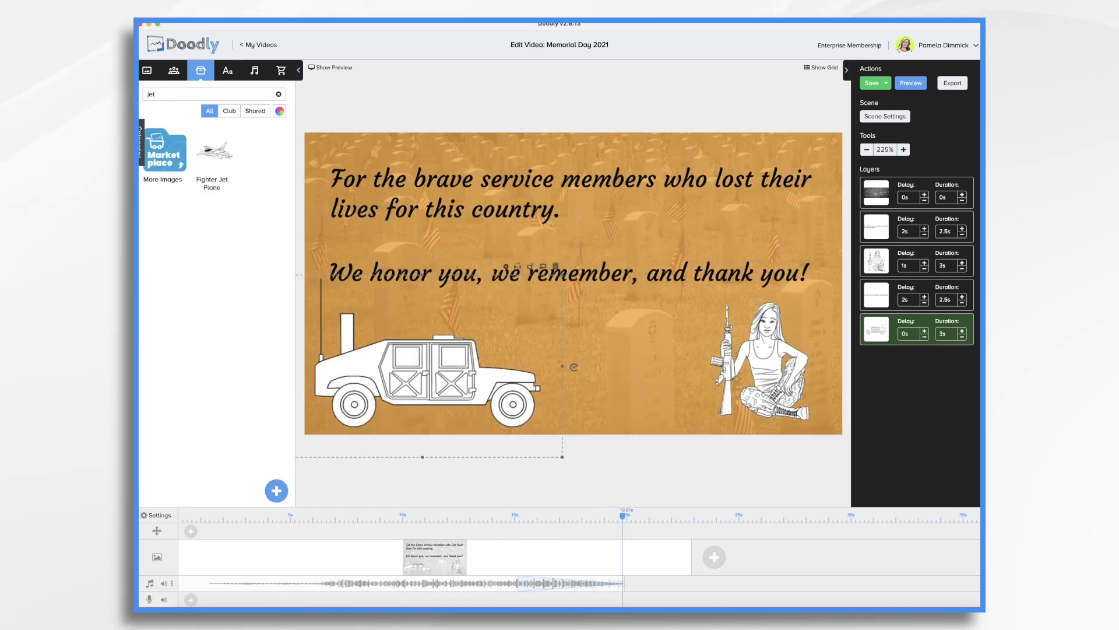
- Search the props for "jet" and add the Fighter Jet Plane, shrunk to fit the canvas's upper-right corner
left_click_drag(213, 150, 641, 274)
left_click(527, 330)
left_click(633, 267)
left_click_drag(802, 318, 624, 236)
left_click_drag(545, 207, 754, 176)
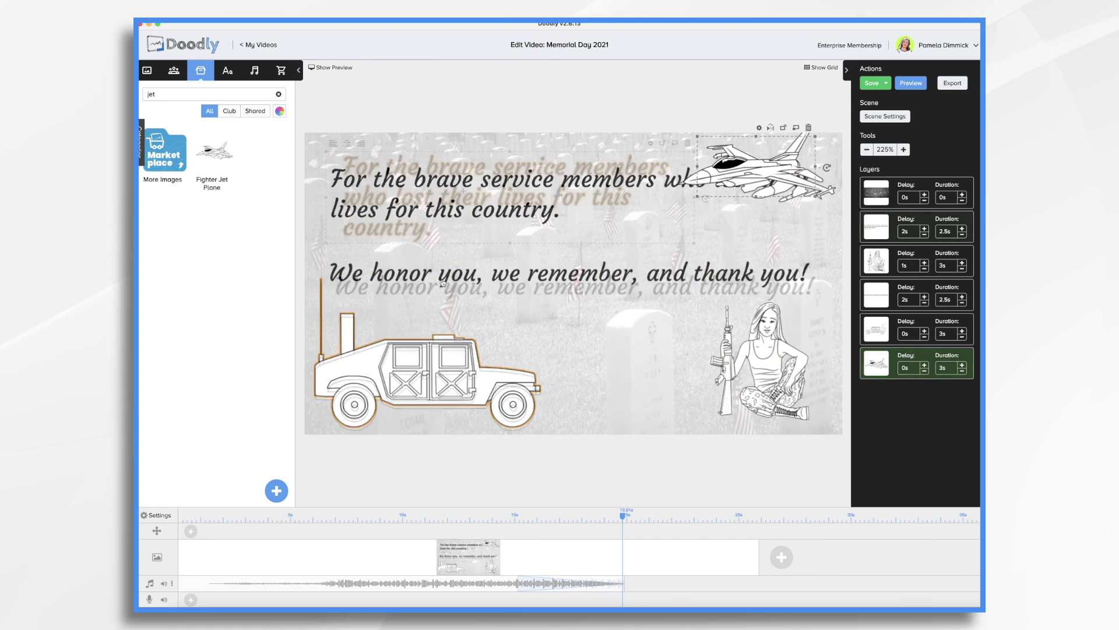
left_click_drag(767, 181, 768, 193)
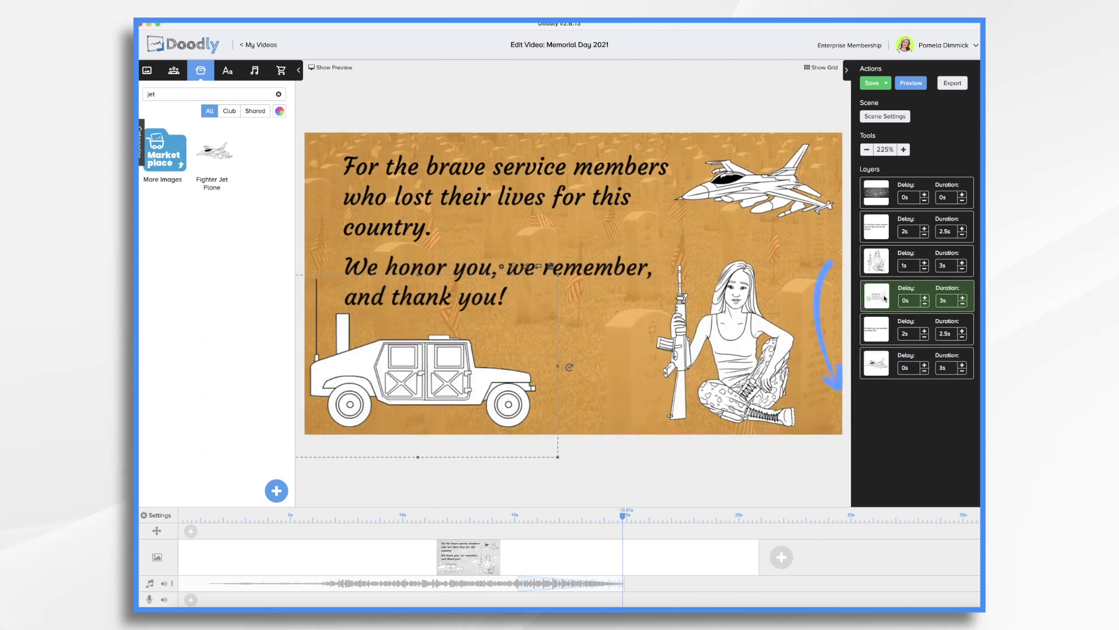
- Reorder the layers so the fighter jet follows the first text and the jeep comes directly before the soldier
left_click_drag(889, 361, 889, 257)
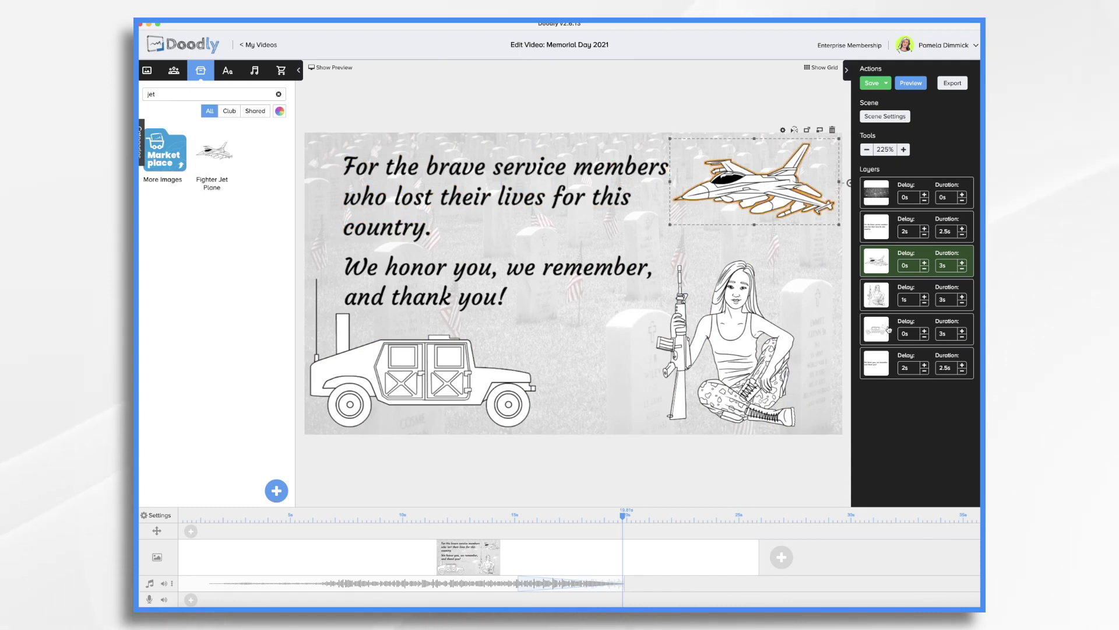
left_click_drag(889, 326, 890, 295)
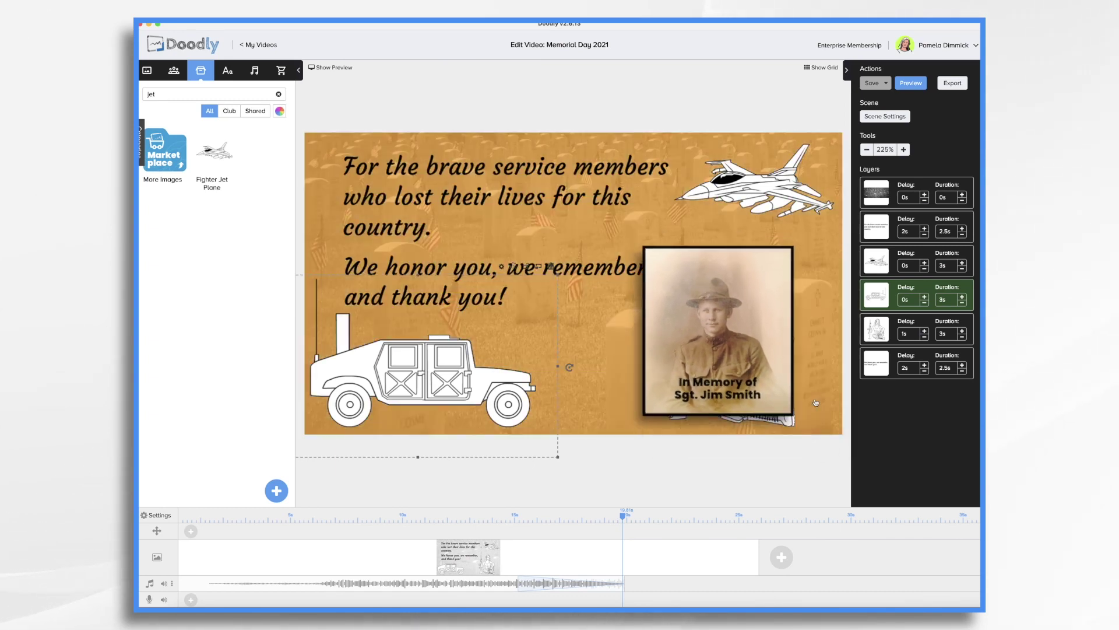
- Set the duration of the "We honor you" text layer to 4s
left_click(963, 365)
left_click(963, 366)
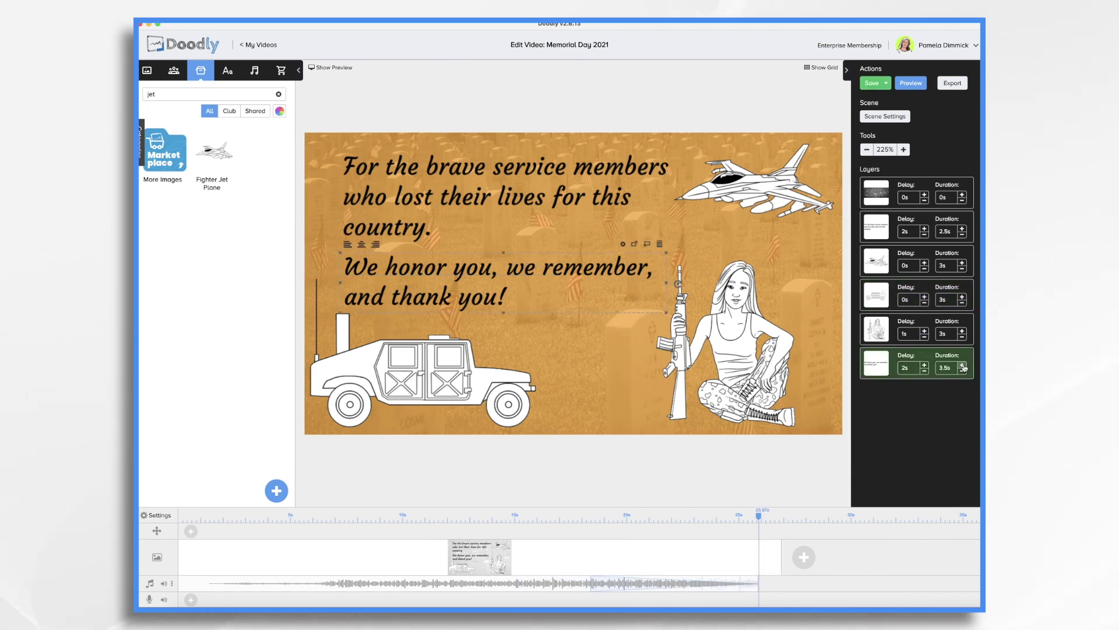
left_click(963, 365)
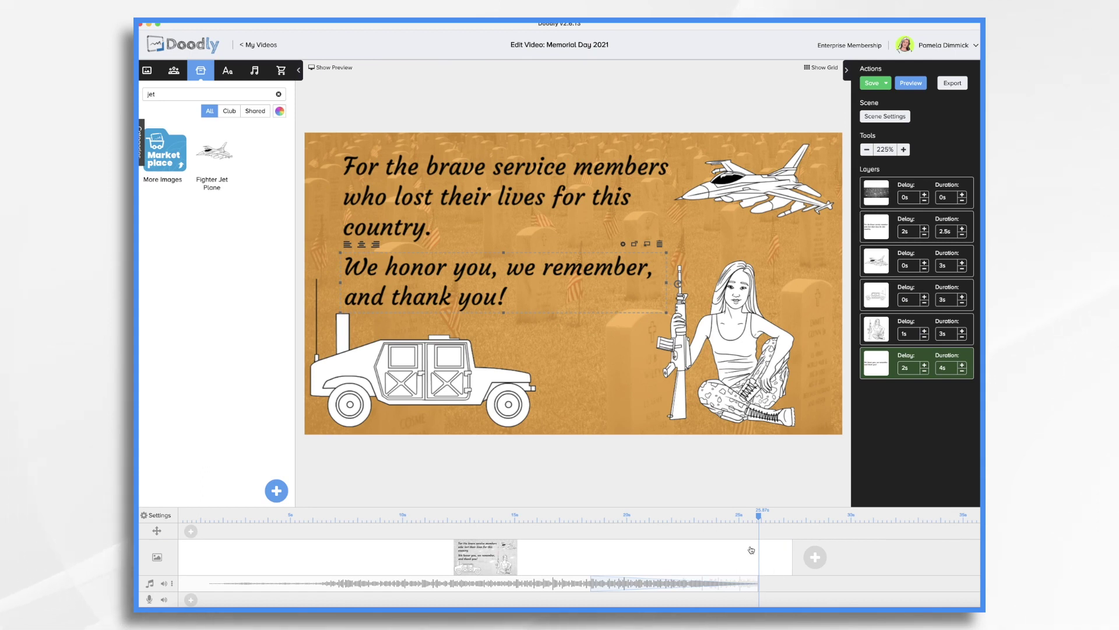
- Extend the end of the Grace music track to the lengthened scene's end and preview the whole video
left_click(736, 583)
left_click_drag(759, 585, 791, 588)
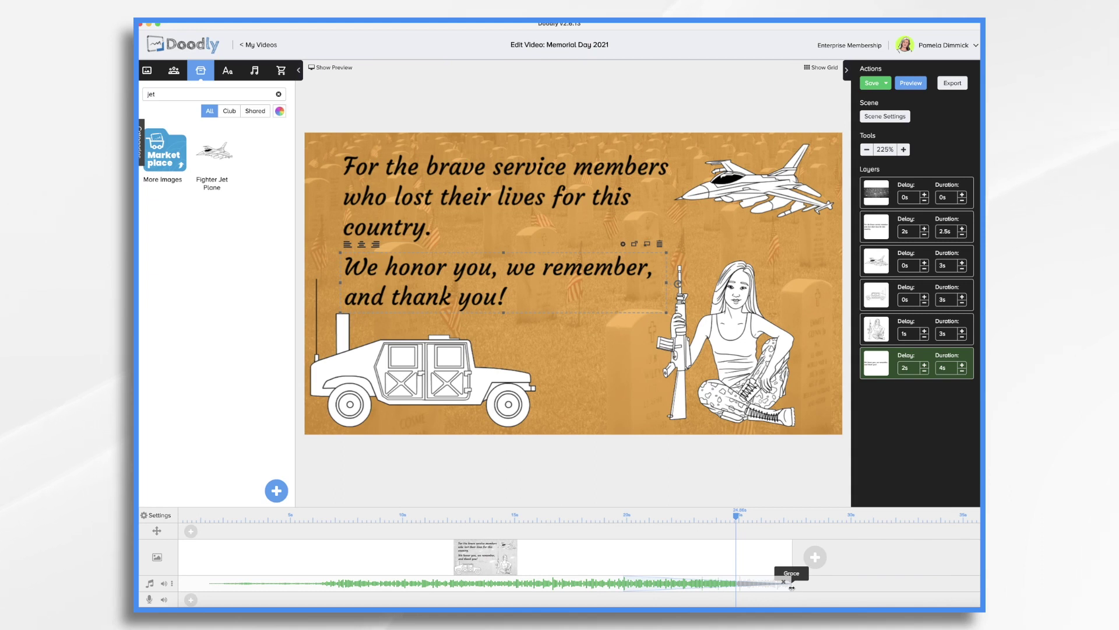
left_click(850, 536)
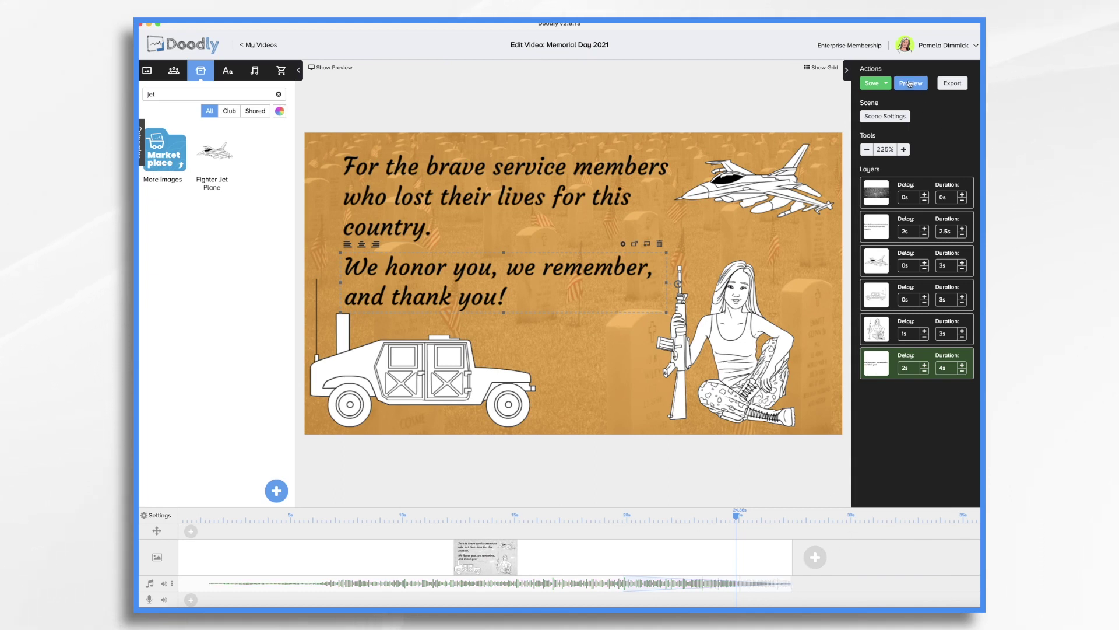
left_click(910, 84)
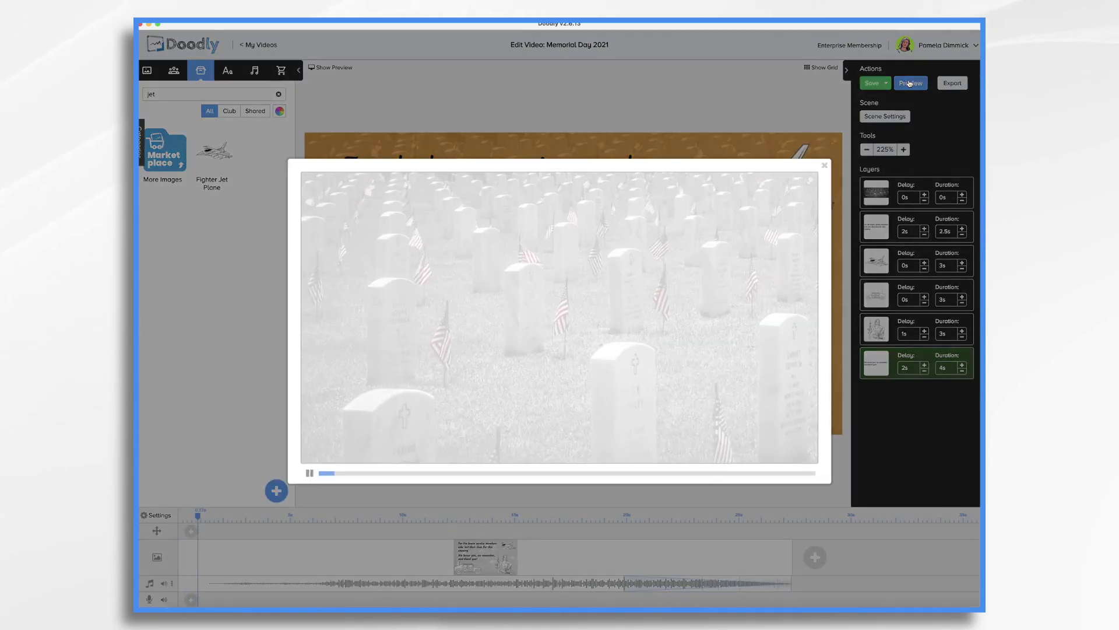